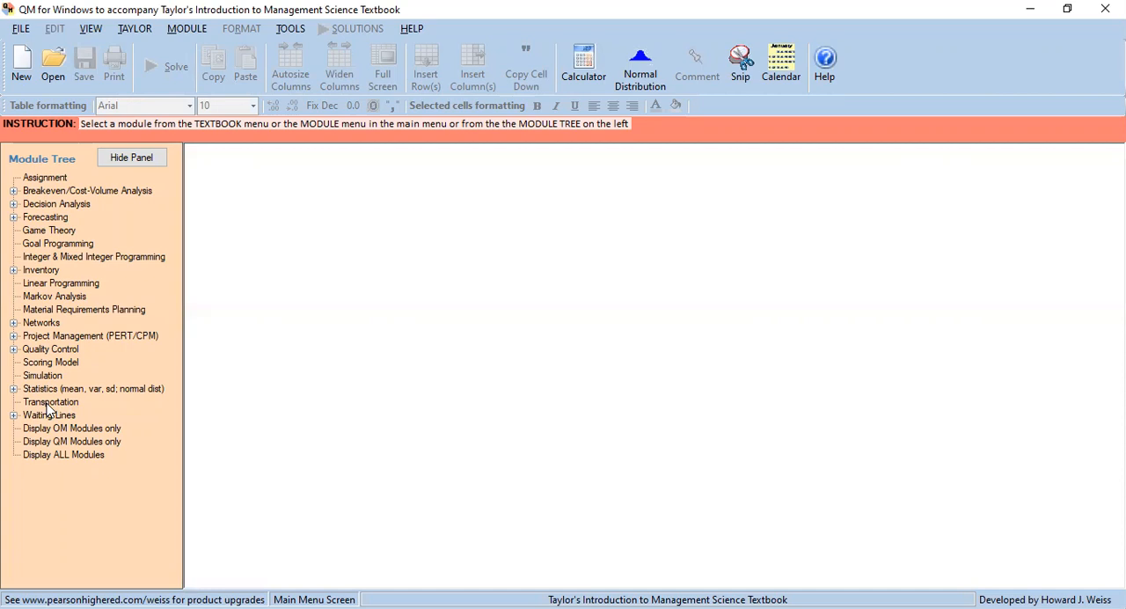
Start a new Transportation data set and title it transportasi.
{"action": "left_click", "coordinate": [48, 405]}
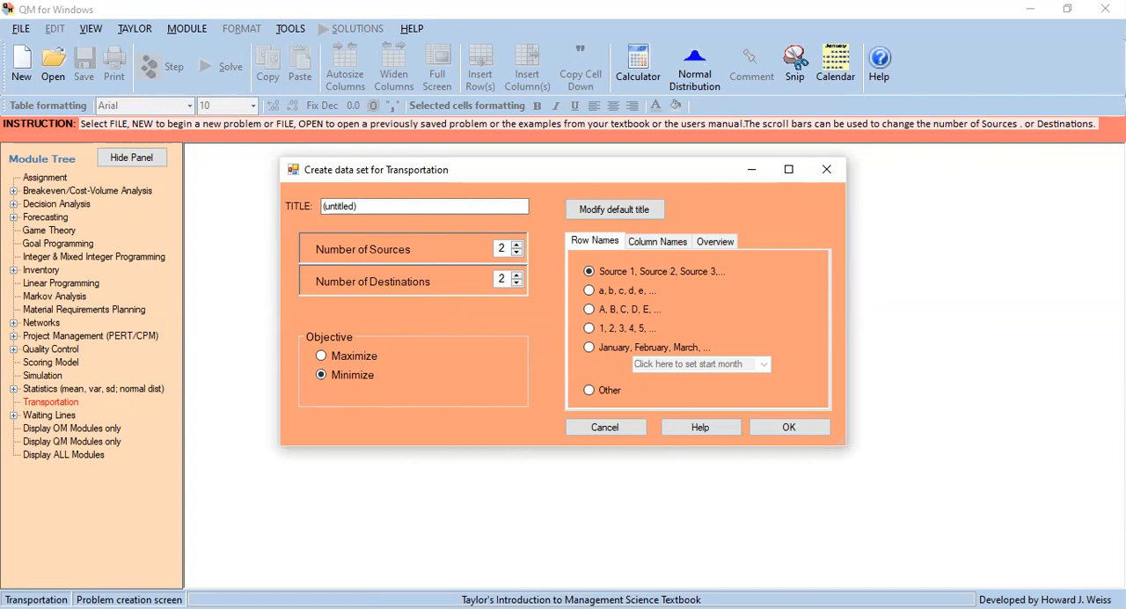
{"action": "left_click", "coordinate": [404, 207]}
{"action": "double_click", "coordinate": [404, 207]}
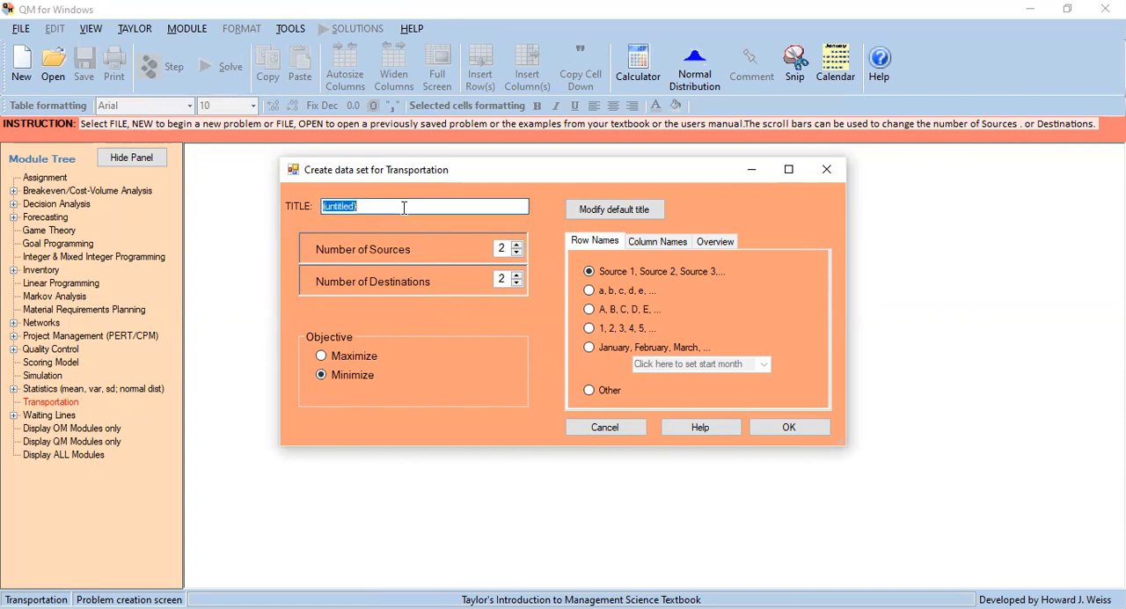
{"action": "type", "text": "tran"}
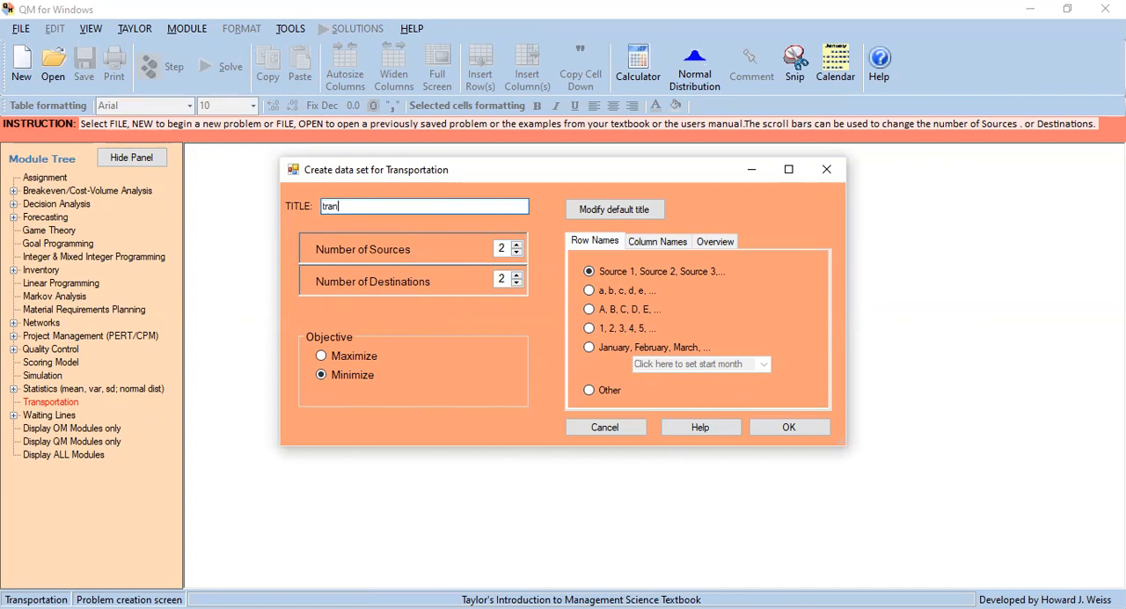
{"action": "type", "text": "spot"}
{"action": "type", "text": "tasi"}
Set the data set to 3 sources and 3 destinations and create the data table with the Minimize objective.
{"action": "left_click", "coordinate": [517, 244]}
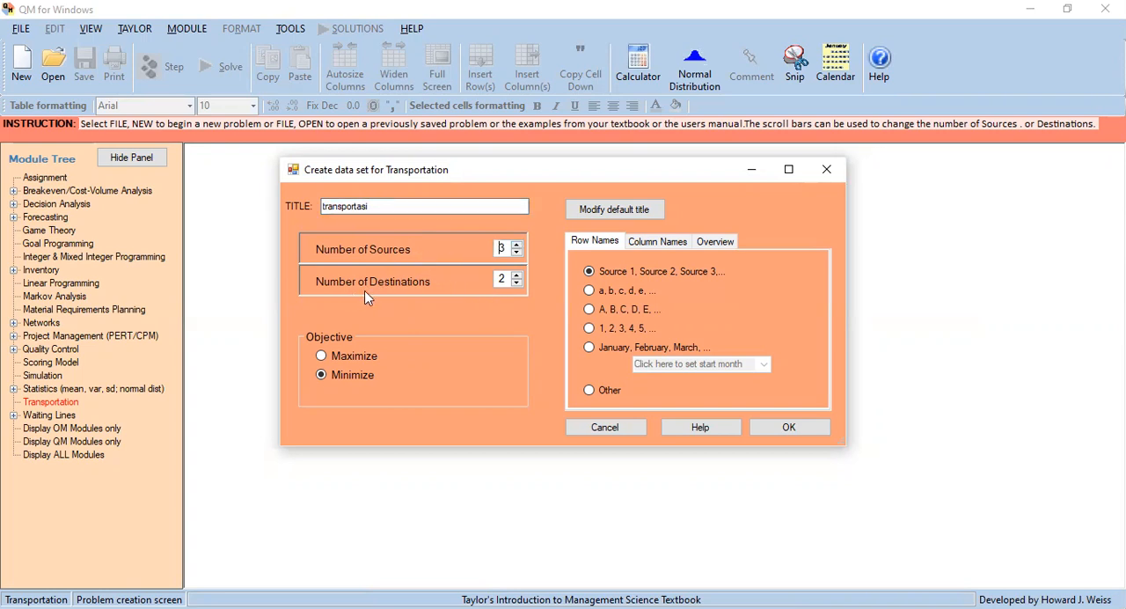
{"action": "left_click", "coordinate": [517, 275]}
{"action": "left_click", "coordinate": [792, 430]}
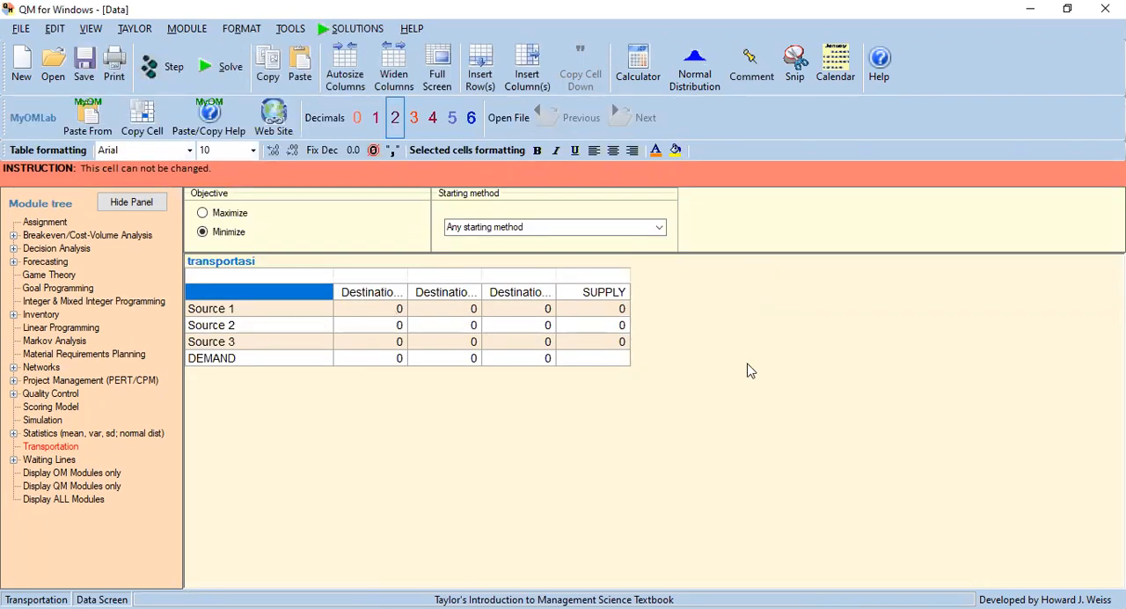
Name the three source rows Batu, Malang and Pandaan.
{"action": "left_click", "coordinate": [260, 310]}
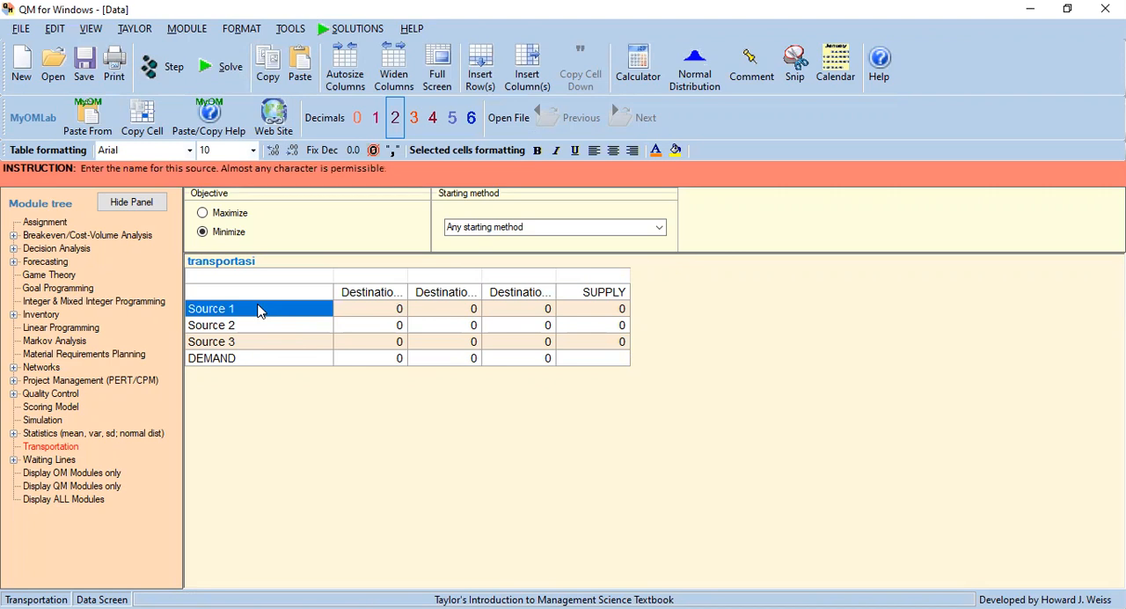
{"action": "type", "text": "Ba"}
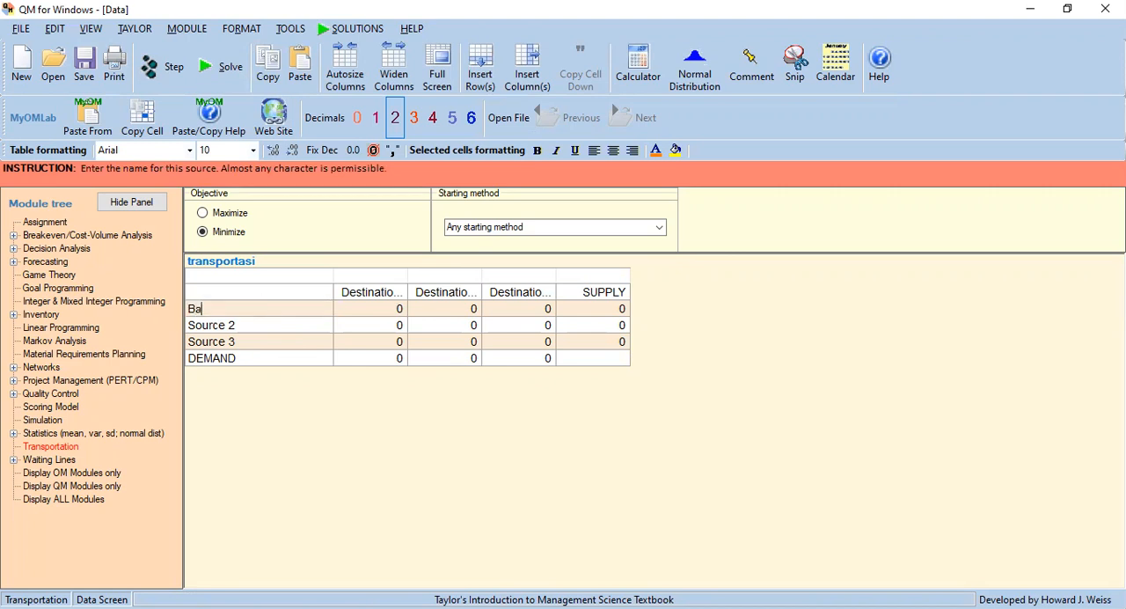
{"action": "type", "text": "tu"}
{"action": "key", "text": "Return"}
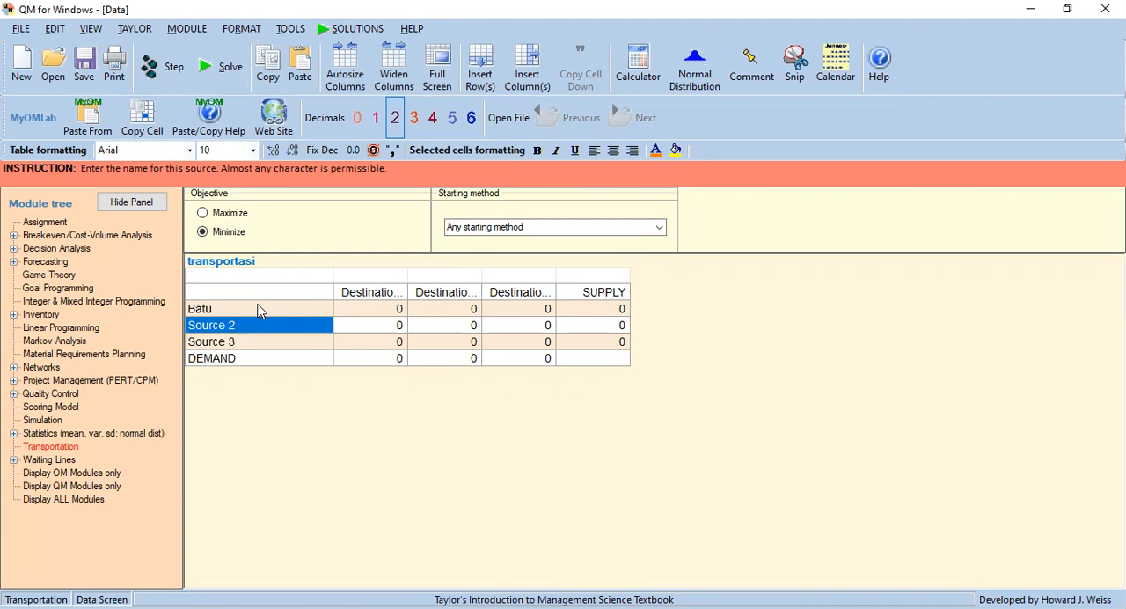
{"action": "type", "text": "M"}
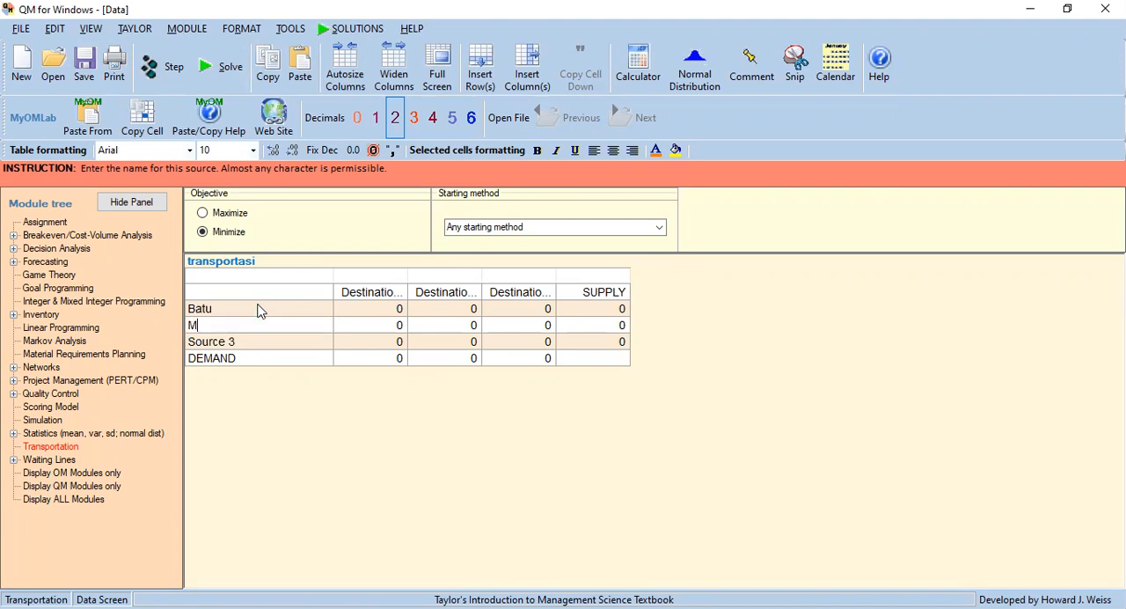
{"action": "type", "text": "alang"}
{"action": "key", "text": "Return"}
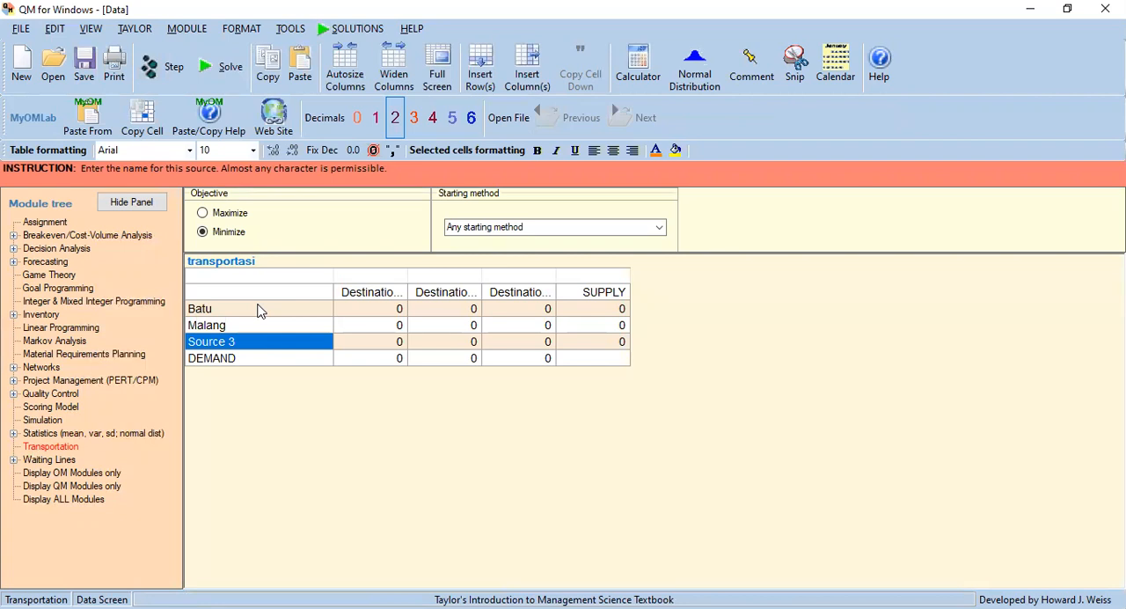
{"action": "type", "text": "Pand"}
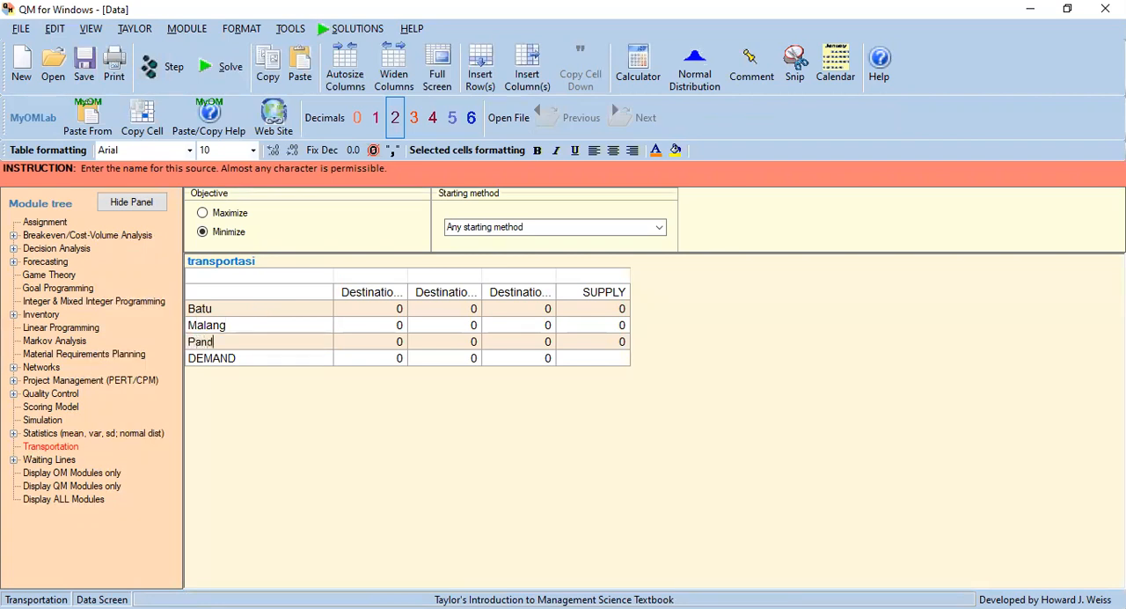
{"action": "type", "text": "aan"}
{"action": "key", "text": "Return"}
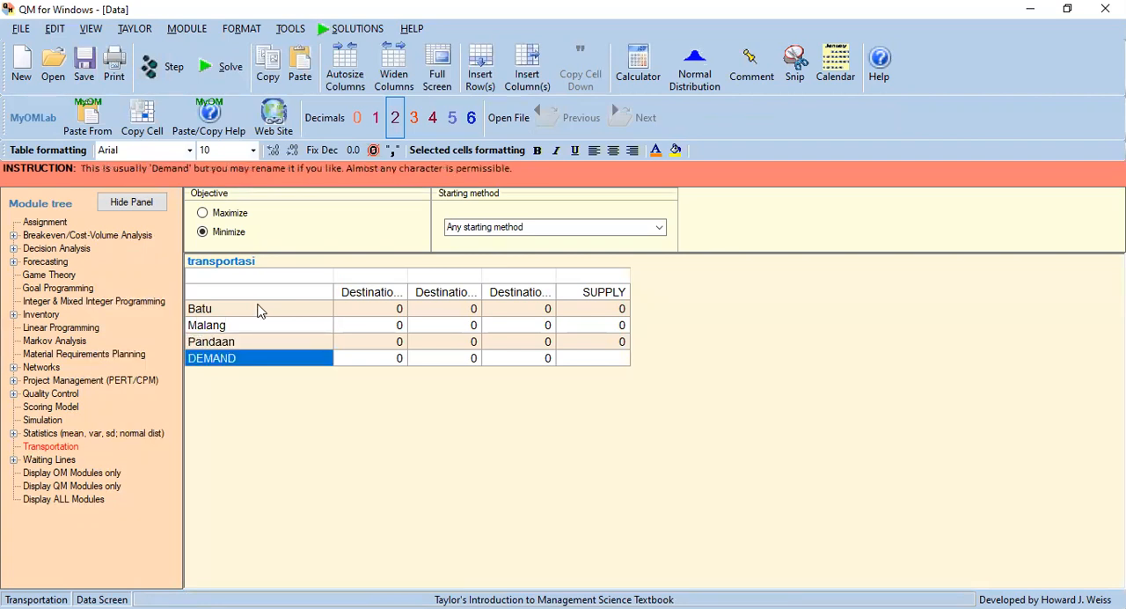
Rename the DEMAND row permintaan.
{"action": "type", "text": "per"}
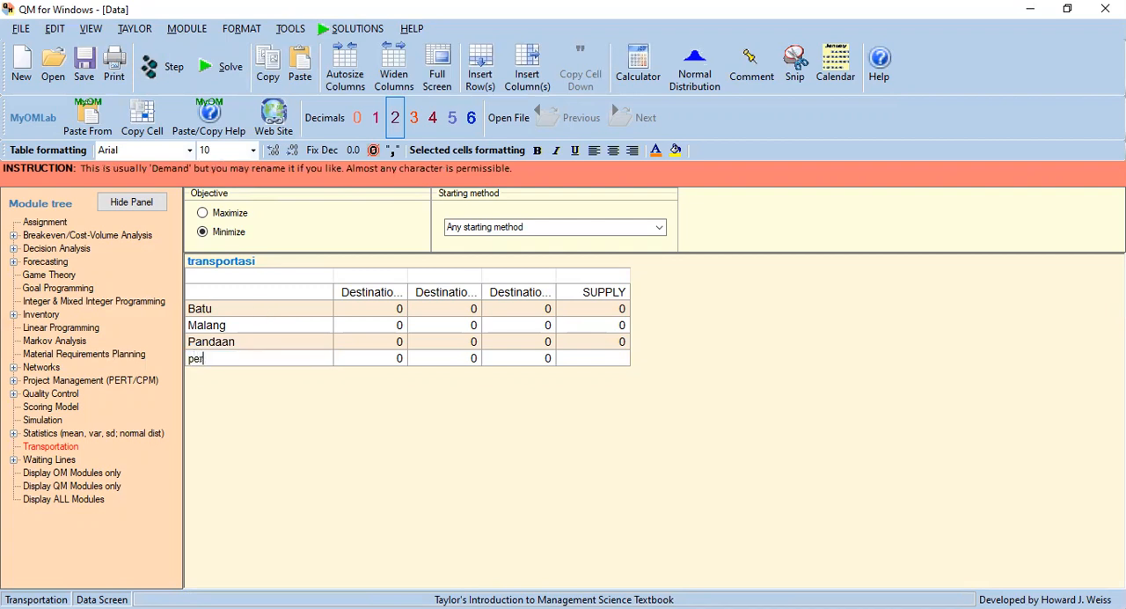
{"action": "type", "text": "mintaan"}
{"action": "key", "text": "Return"}
Name the three destination columns Madiun, Surabaya and Sragen.
{"action": "key", "text": "Up"}
{"action": "key", "text": "Up"}
{"action": "key", "text": "Up"}
{"action": "key", "text": "Up"}
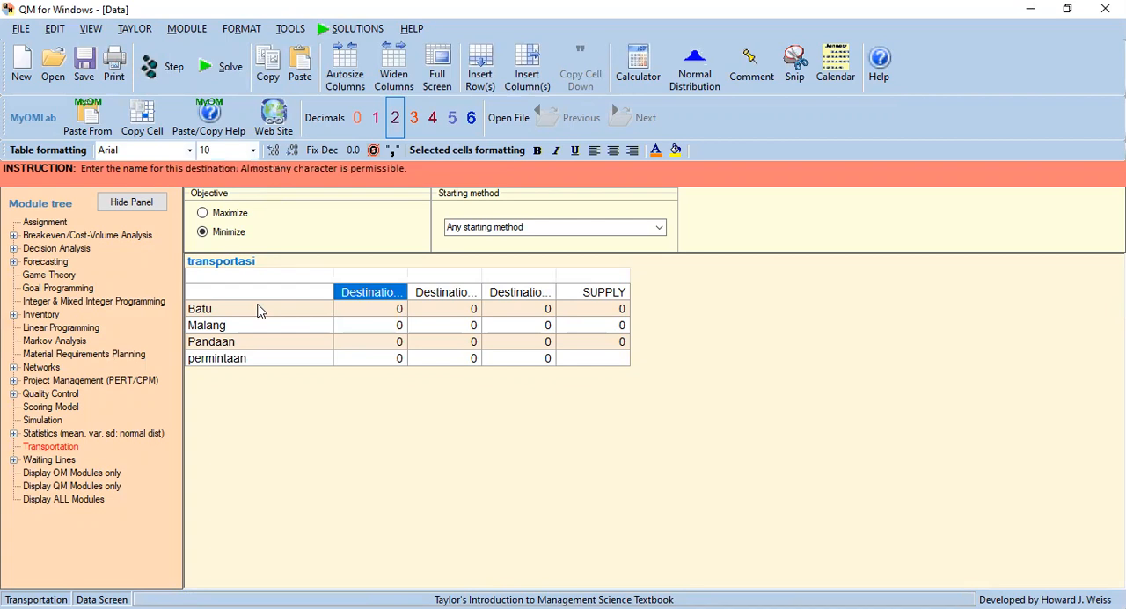
{"action": "type", "text": "Madiun"}
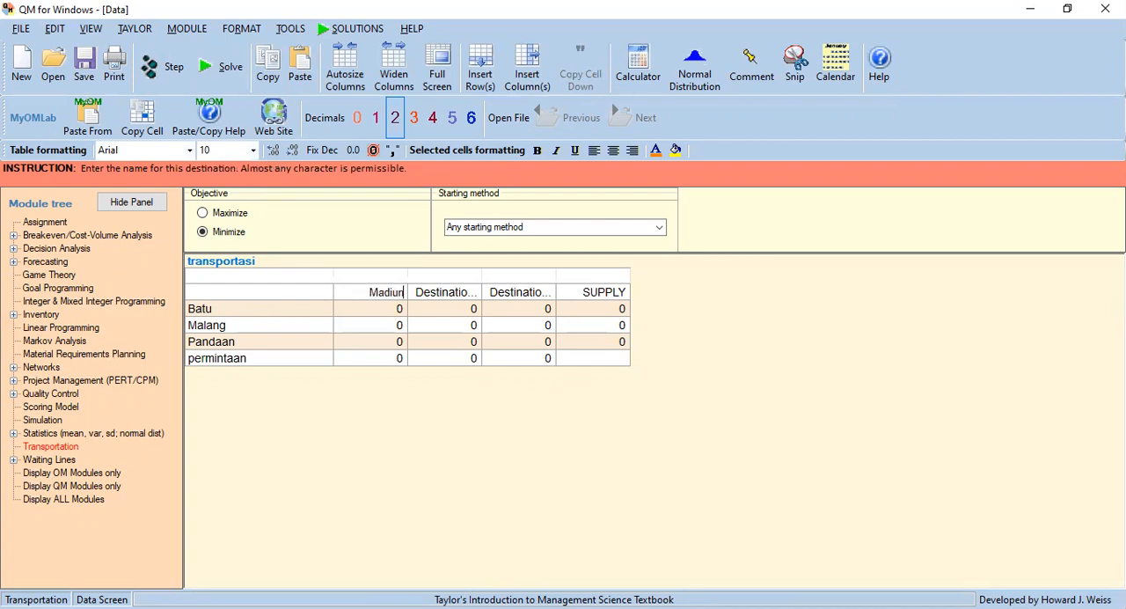
{"action": "key", "text": "Return"}
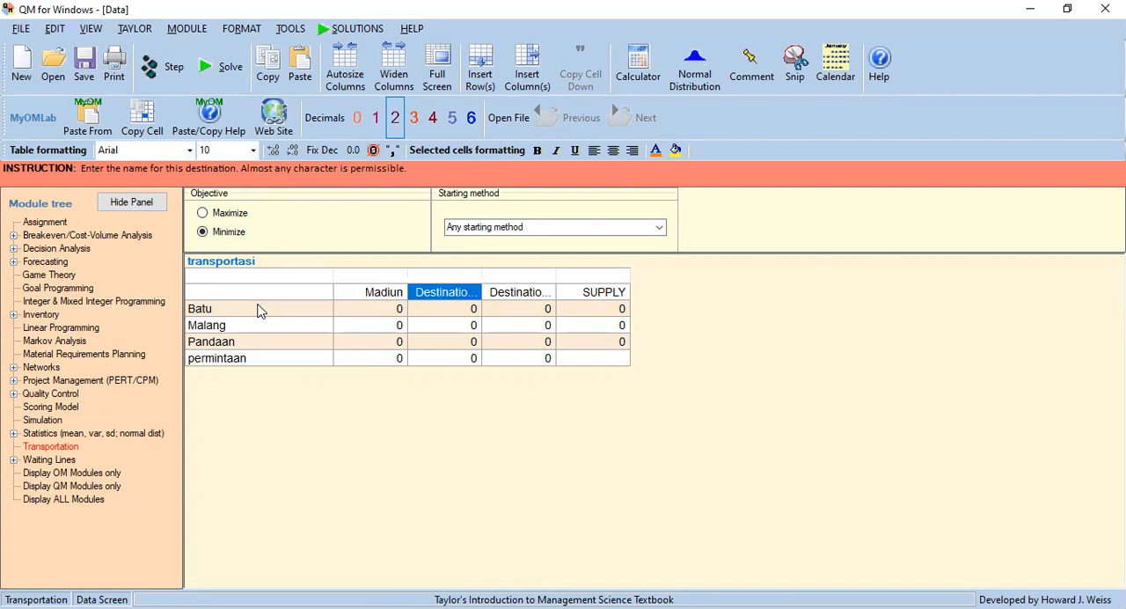
{"action": "type", "text": "Surabaya"}
{"action": "key", "text": "Return"}
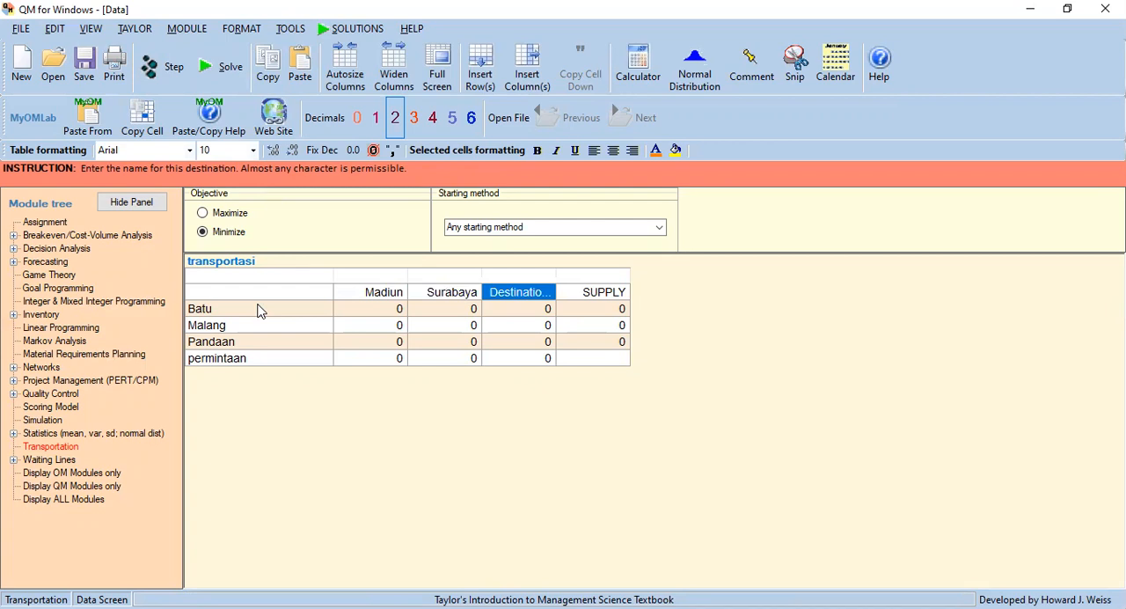
{"action": "type", "text": "Sra"}
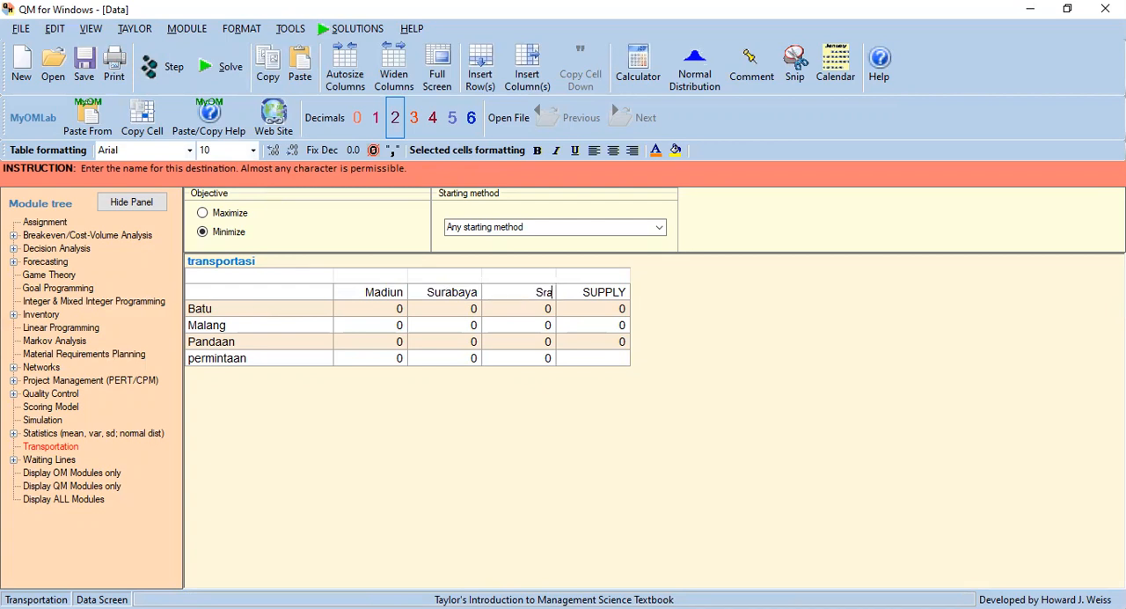
{"action": "type", "text": "gen"}
{"action": "key", "text": "Return"}
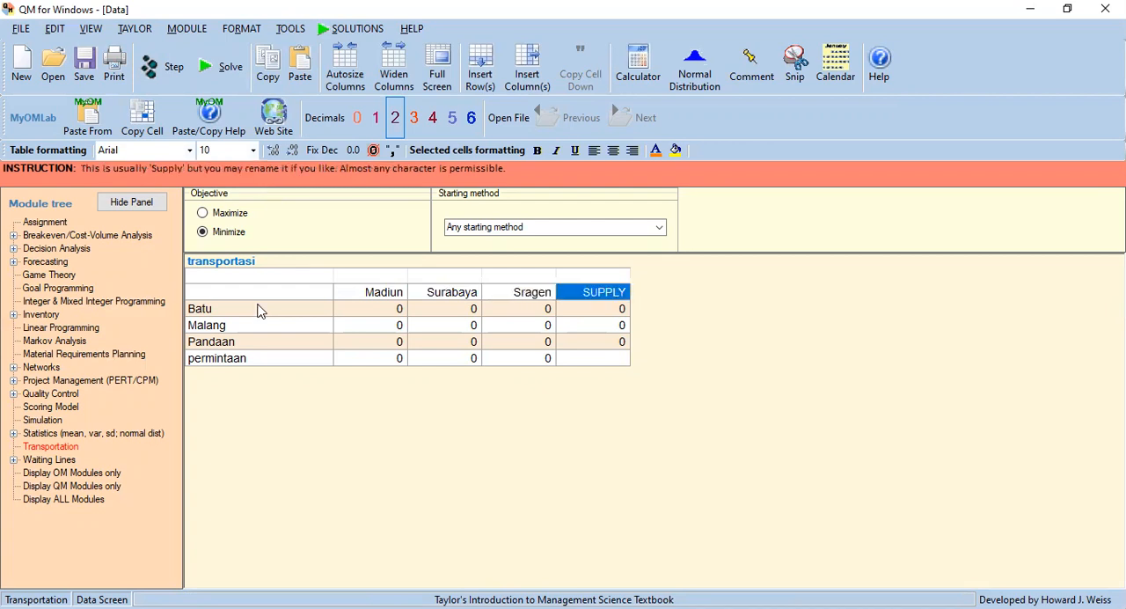
Rename the SUPPLY column kapasitas.
{"action": "type", "text": "kap"}
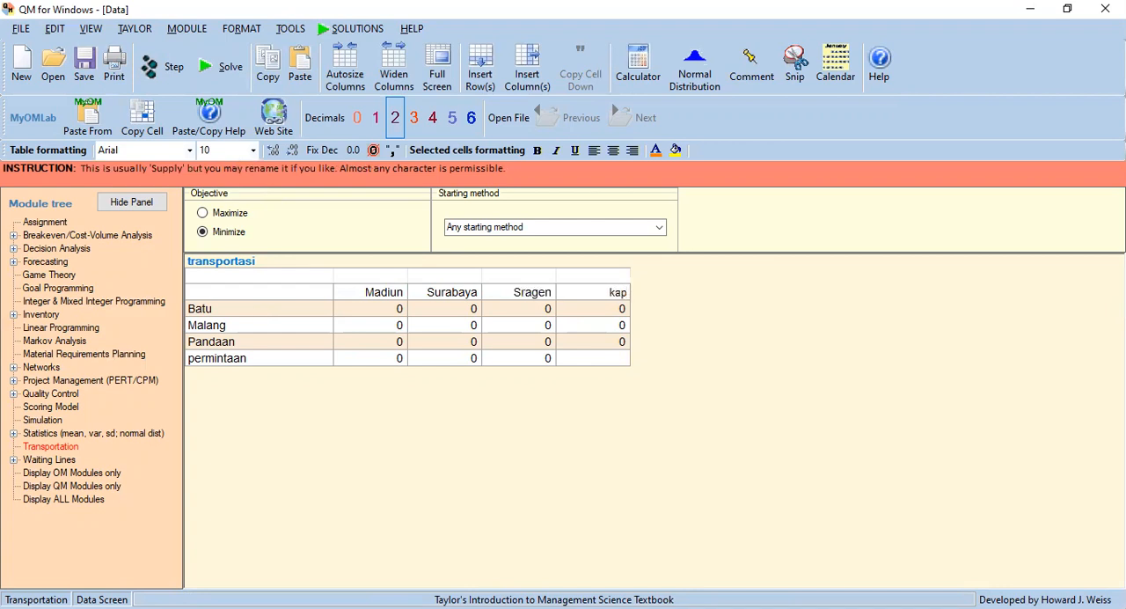
{"action": "type", "text": "asitas"}
{"action": "key", "text": "Down"}
Fill the Batu row with shipping costs 8 to Madiun, 5 to Surabaya and 6 to Sragen, and a capacity of 120.
{"action": "key", "text": "Left"}
{"action": "key", "text": "Left"}
{"action": "key", "text": "Left"}
{"action": "key", "text": "Down"}
{"action": "key", "text": "Down"}
{"action": "key", "text": "Up"}
{"action": "key", "text": "Up"}
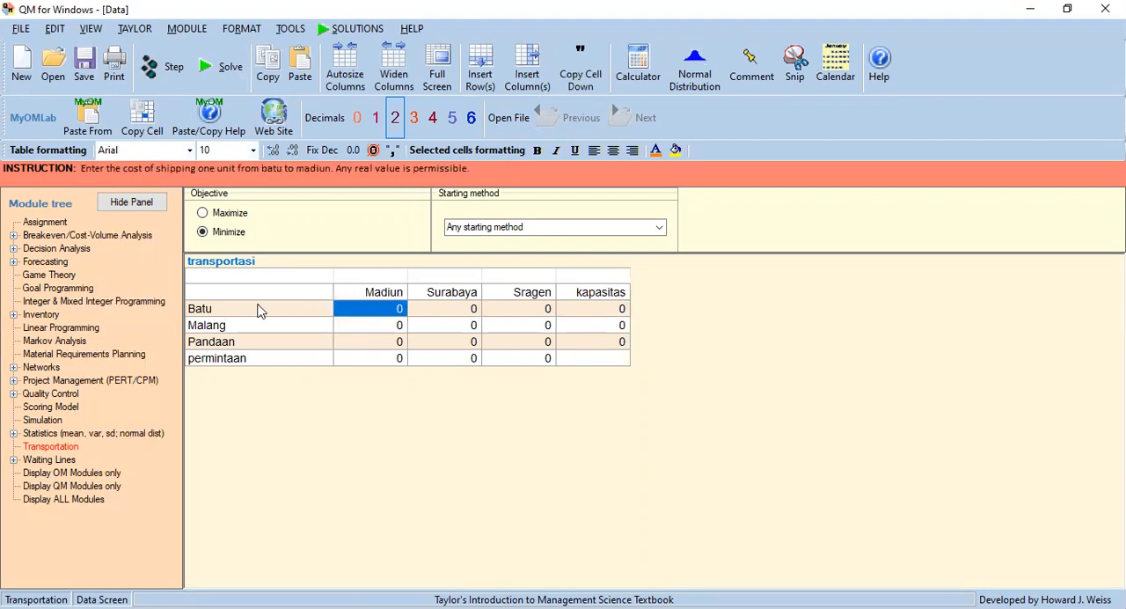
{"action": "type", "text": "8"}
{"action": "key", "text": "Return"}
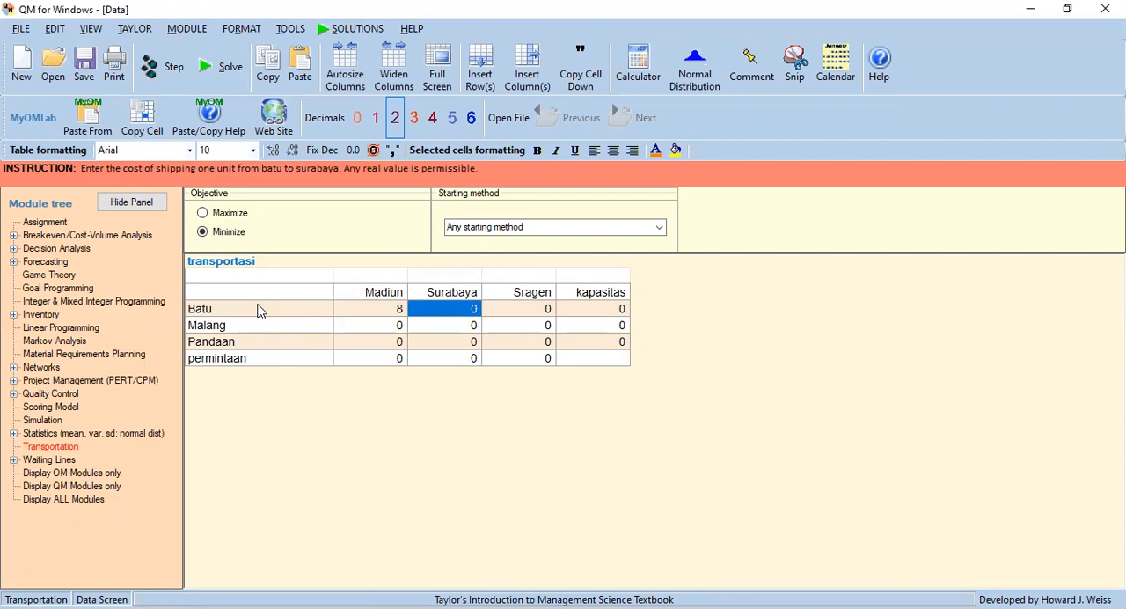
{"action": "type", "text": "5"}
{"action": "key", "text": "Return"}
{"action": "type", "text": "6"}
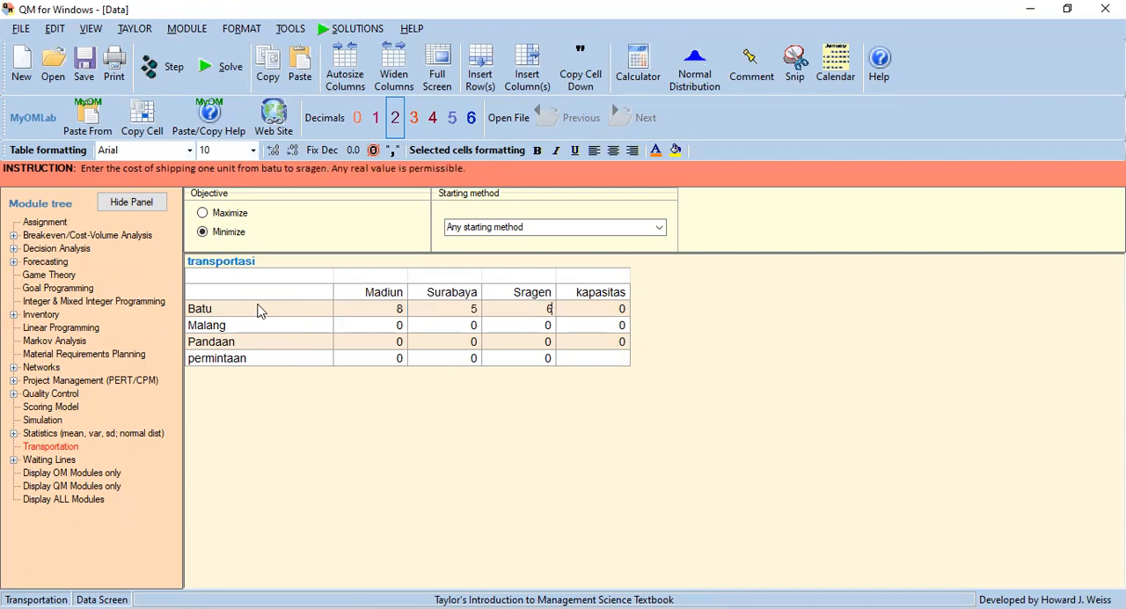
{"action": "key", "text": "Return"}
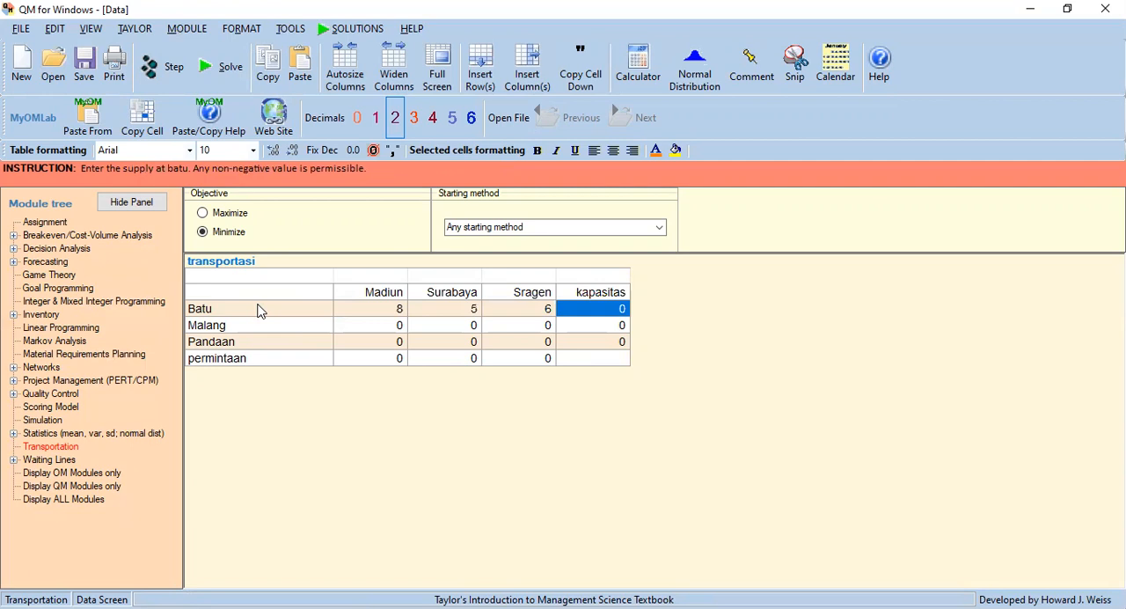
{"action": "type", "text": "120"}
Fill the Malang row with shipping costs 15 to Madiun, 10 to Surabaya and 12 to Sragen, and a capacity of 80.
{"action": "key", "text": "Left"}
{"action": "key", "text": "Left"}
{"action": "key", "text": "Left"}
{"action": "key", "text": "Left"}
{"action": "key", "text": "Left"}
{"action": "key", "text": "Left"}
{"action": "key", "text": "Down"}
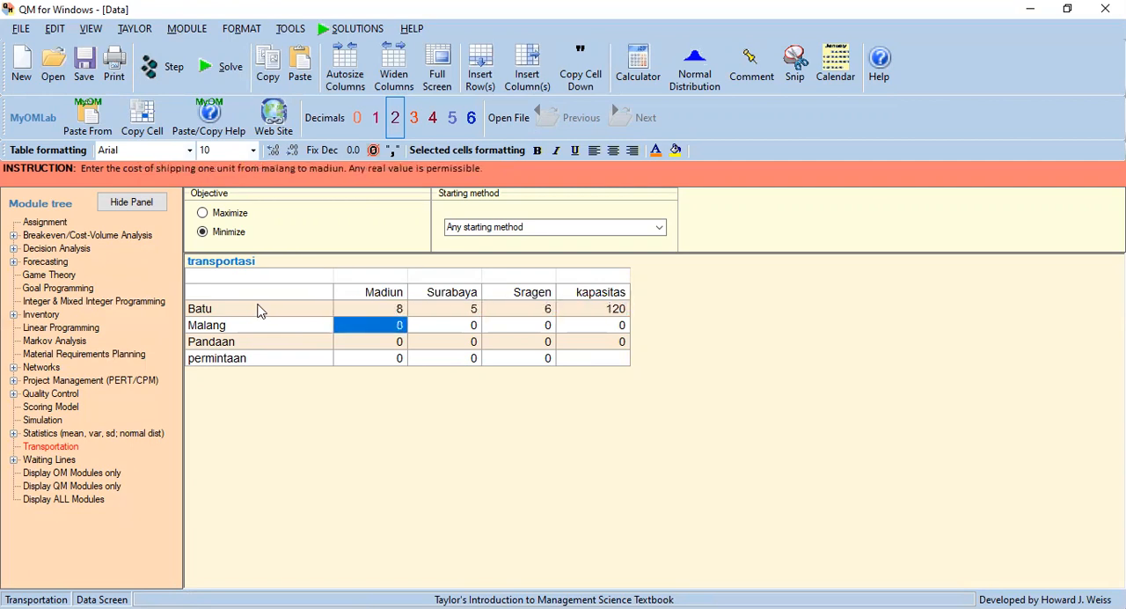
{"action": "type", "text": "15"}
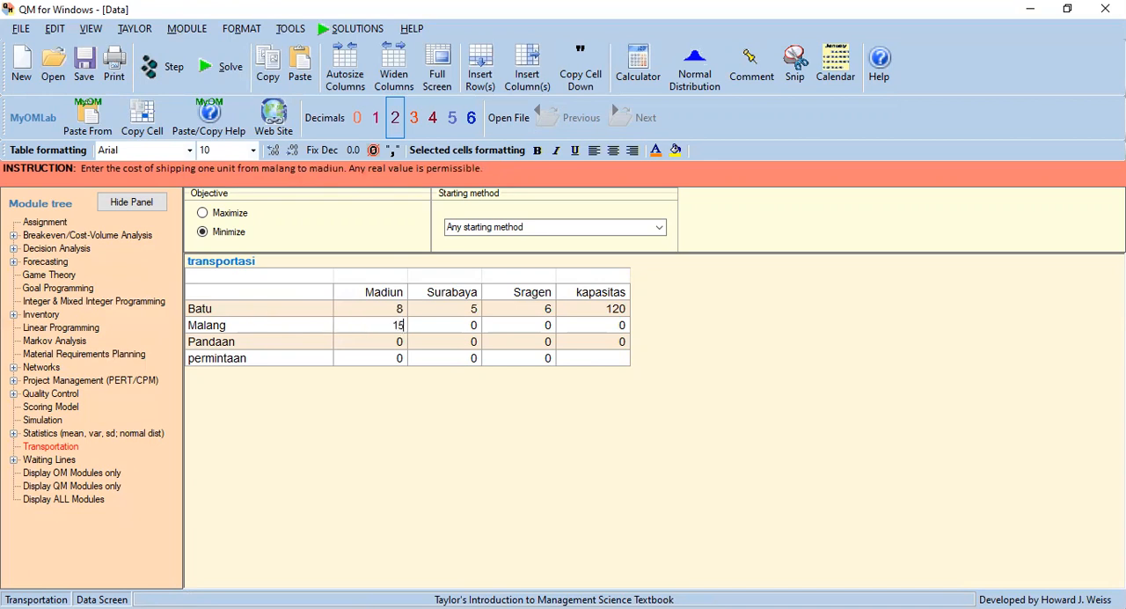
{"action": "key", "text": "Return"}
{"action": "type", "text": "10"}
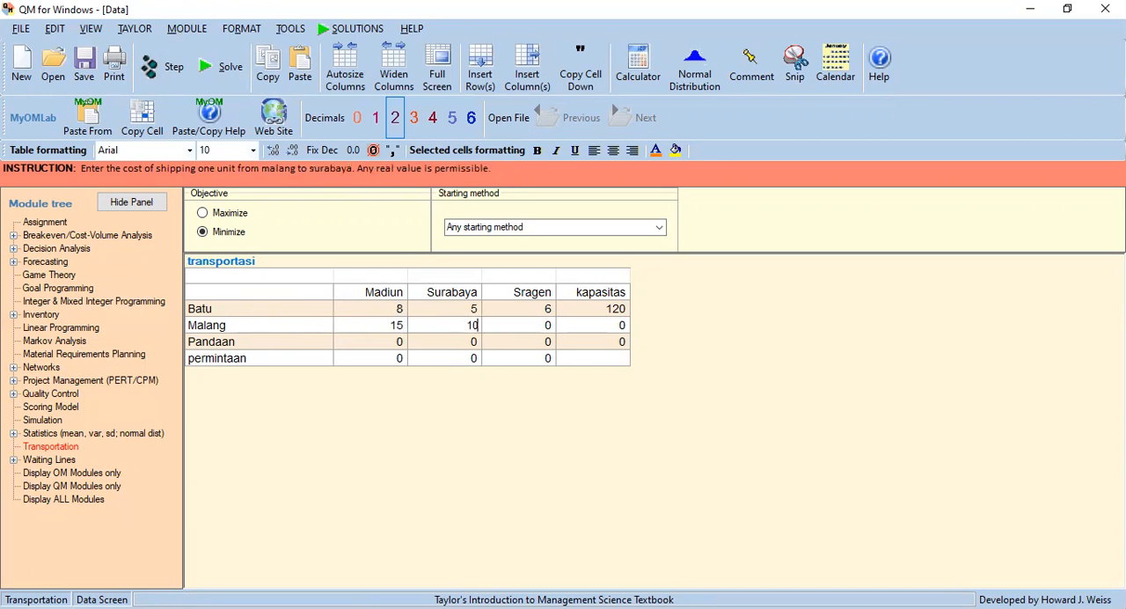
{"action": "key", "text": "Return"}
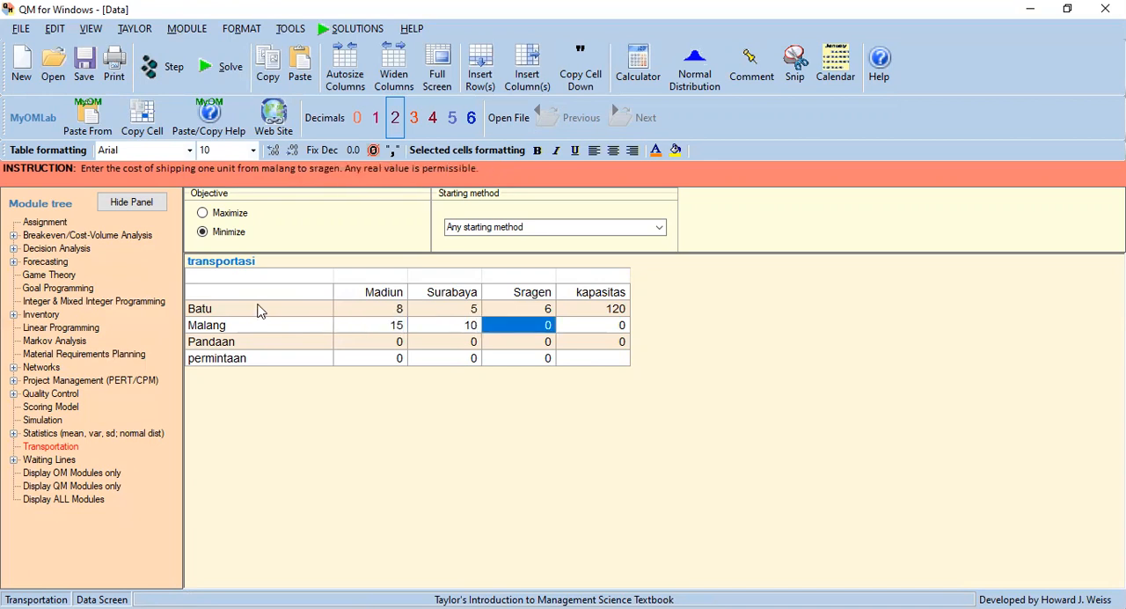
{"action": "type", "text": "12"}
{"action": "key", "text": "Return"}
{"action": "type", "text": "80"}
Fill the Pandaan row with shipping costs 3 to Madiun, 9 to Surabaya and 10 to Sragen, and a capacity of 80.
{"action": "key", "text": "Down"}
{"action": "key", "text": "Left"}
{"action": "key", "text": "Left"}
{"action": "key", "text": "Left"}
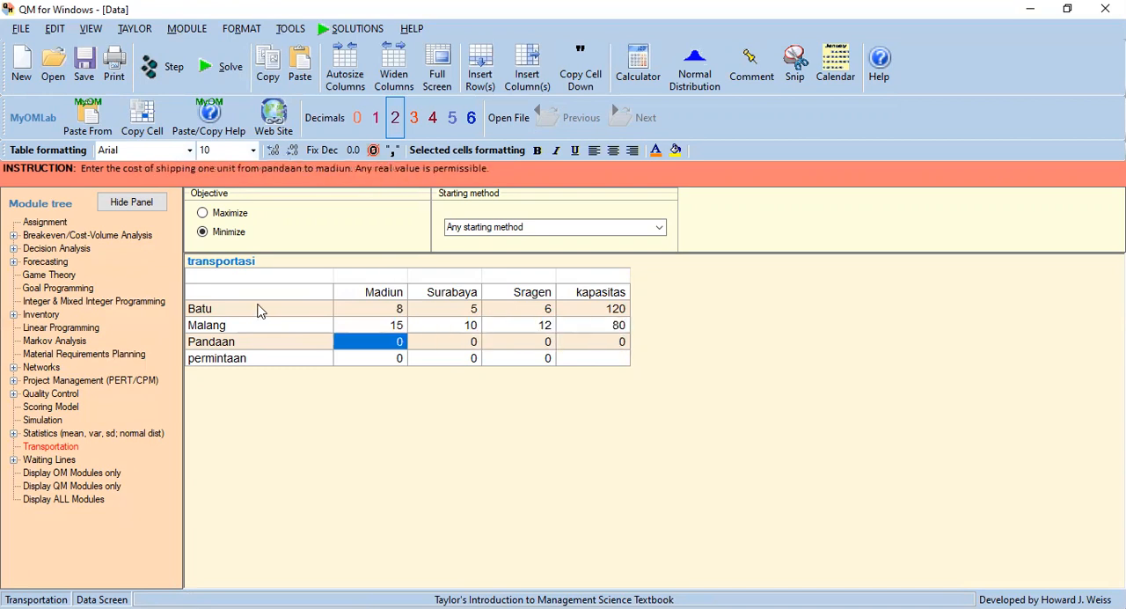
{"action": "type", "text": "3"}
{"action": "key", "text": "Return"}
{"action": "type", "text": "9"}
{"action": "key", "text": "Return"}
{"action": "type", "text": "10"}
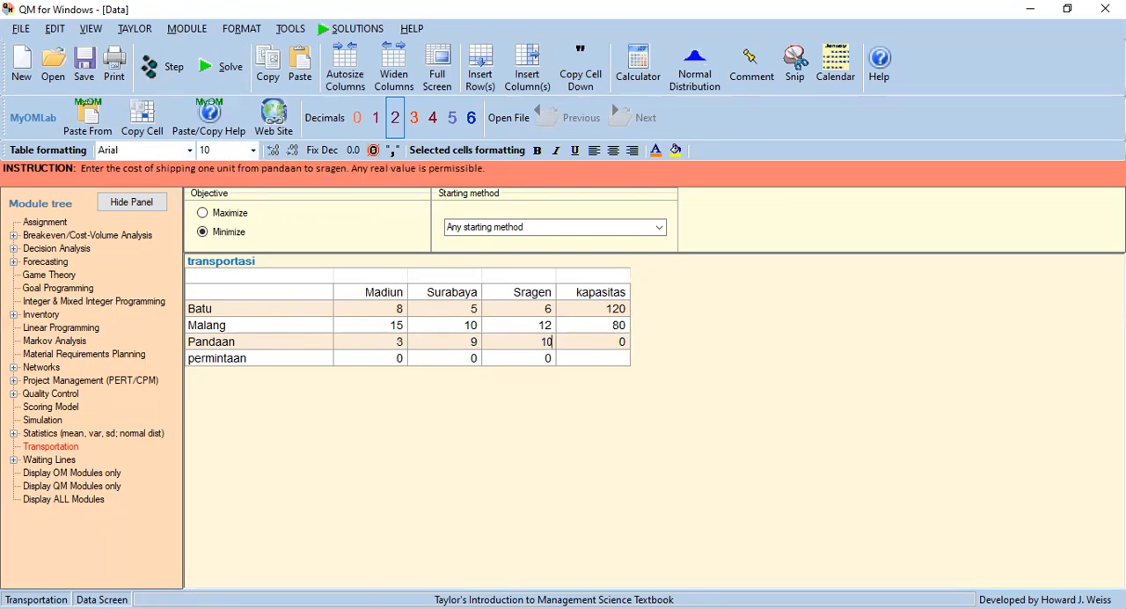
{"action": "key", "text": "Return"}
{"action": "type", "text": "80"}
{"action": "key", "text": "Return"}
Enter the permintaan values 150 for Madiun, 70 for Surabaya and 60 for Sragen.
{"action": "key", "text": "Left"}
{"action": "key", "text": "Left"}
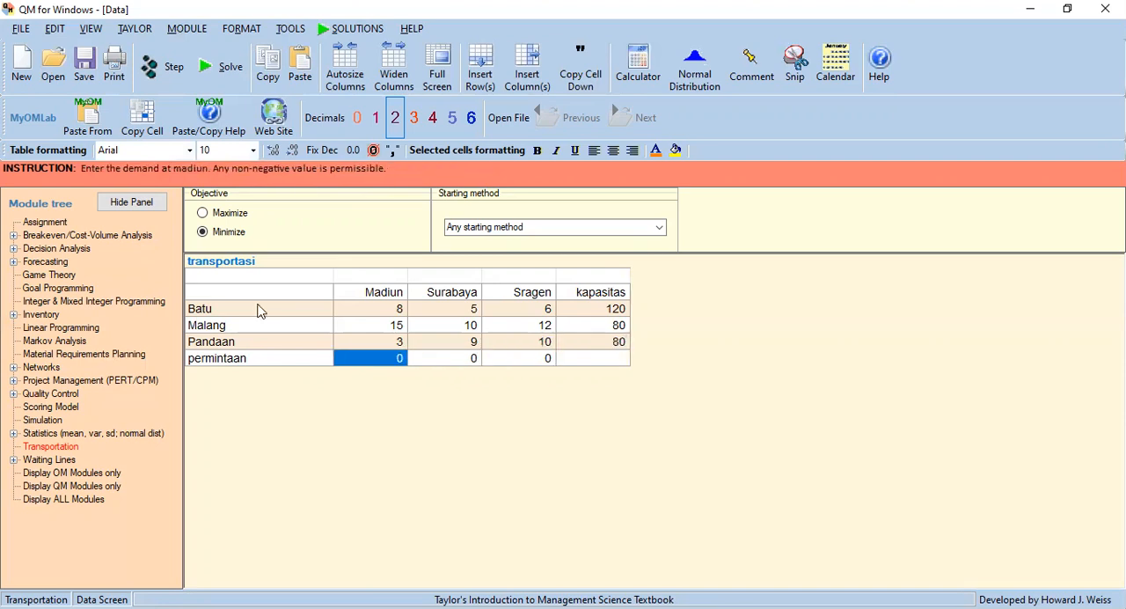
{"action": "type", "text": "150"}
{"action": "key", "text": "Return"}
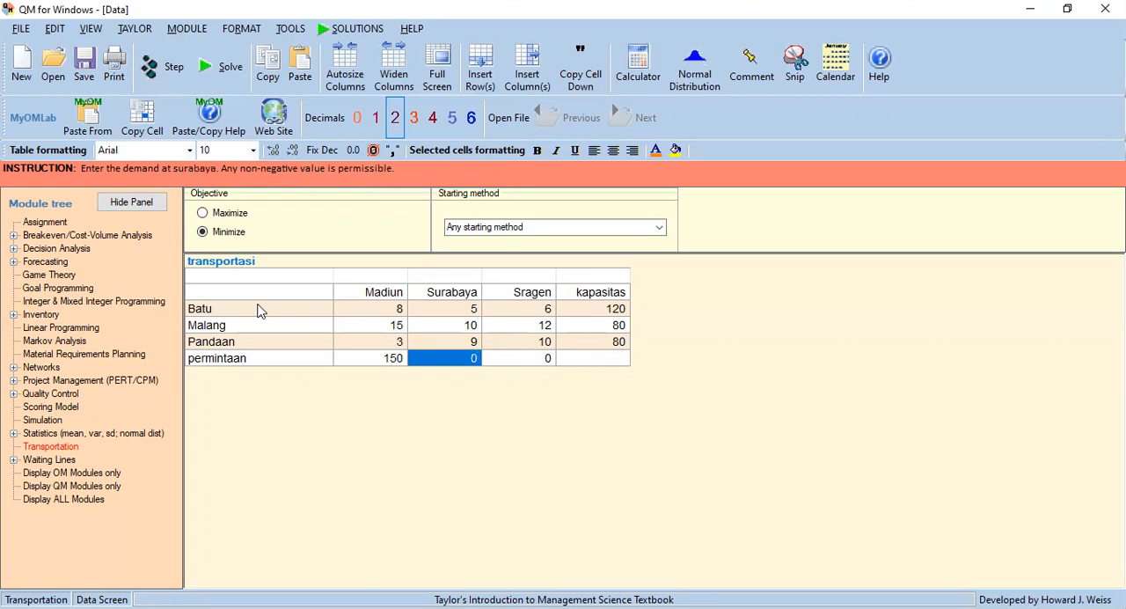
{"action": "type", "text": "70"}
{"action": "key", "text": "Return"}
{"action": "type", "text": "60"}
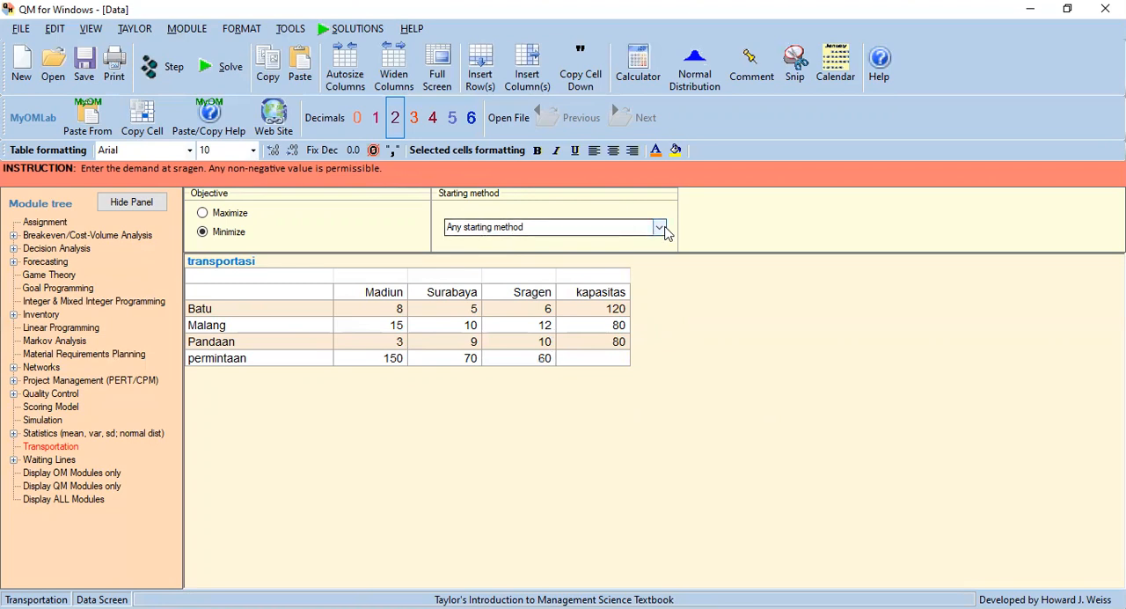
Set the starting method to Vogel's Approximation Method.
{"action": "left_click", "coordinate": [662, 232]}
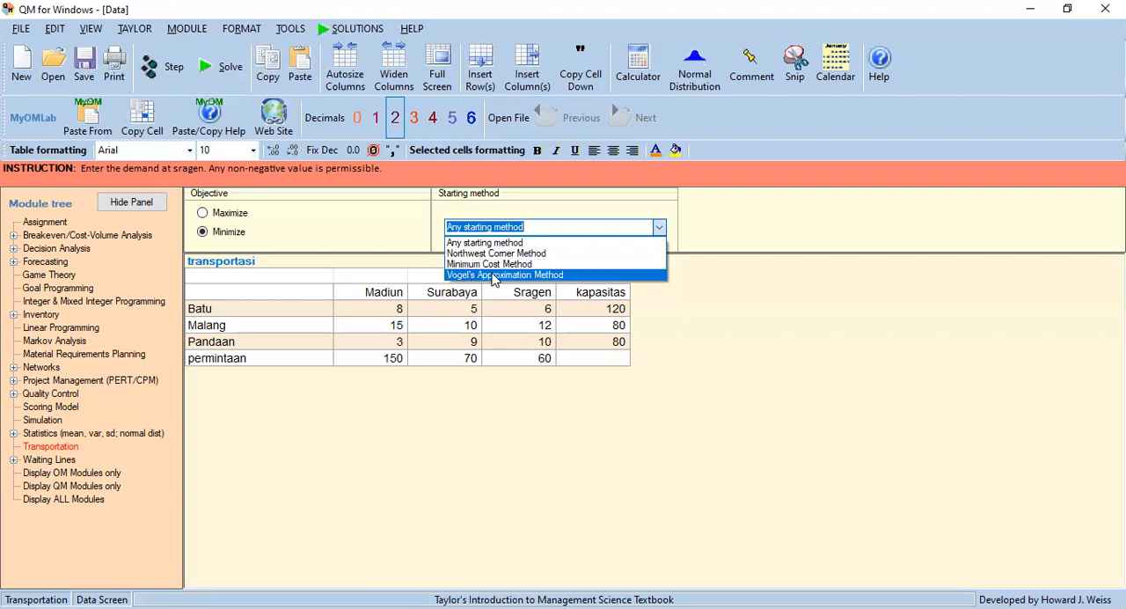
{"action": "left_click", "coordinate": [566, 278]}
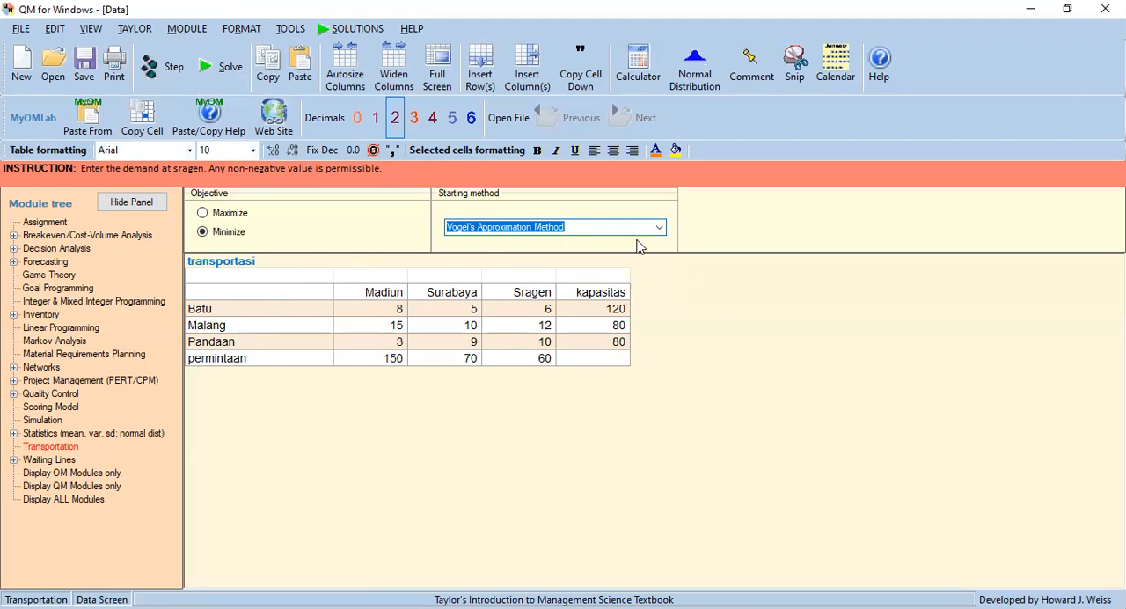
Solve the transportation problem and open the Shipping list and Shipments with costs results alongside the Transportation Results.
{"action": "left_click", "coordinate": [231, 71]}
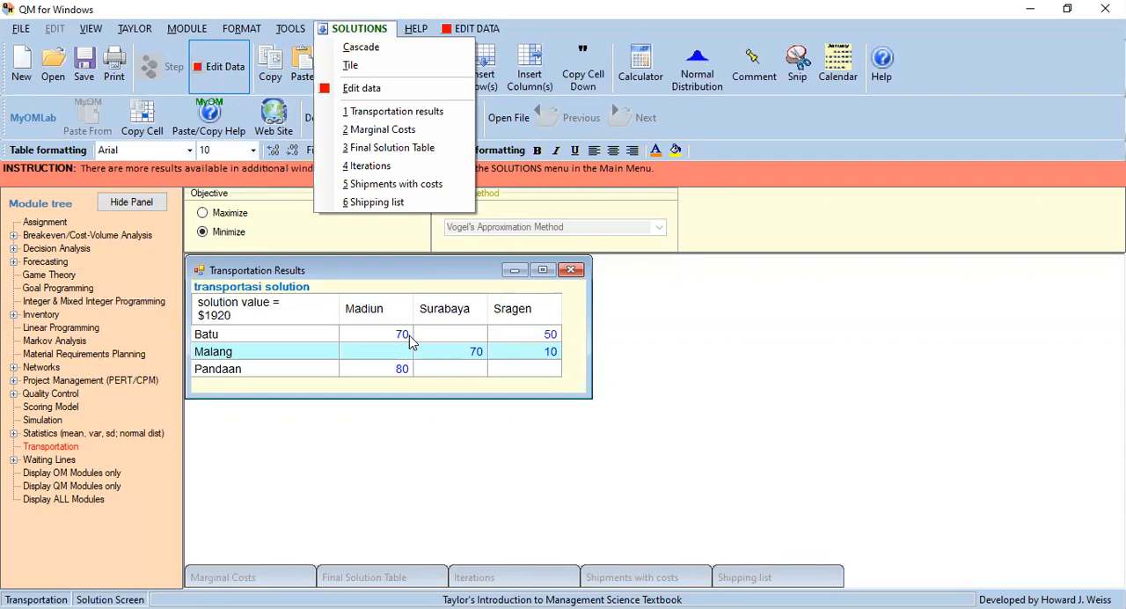
{"action": "left_click", "coordinate": [445, 117]}
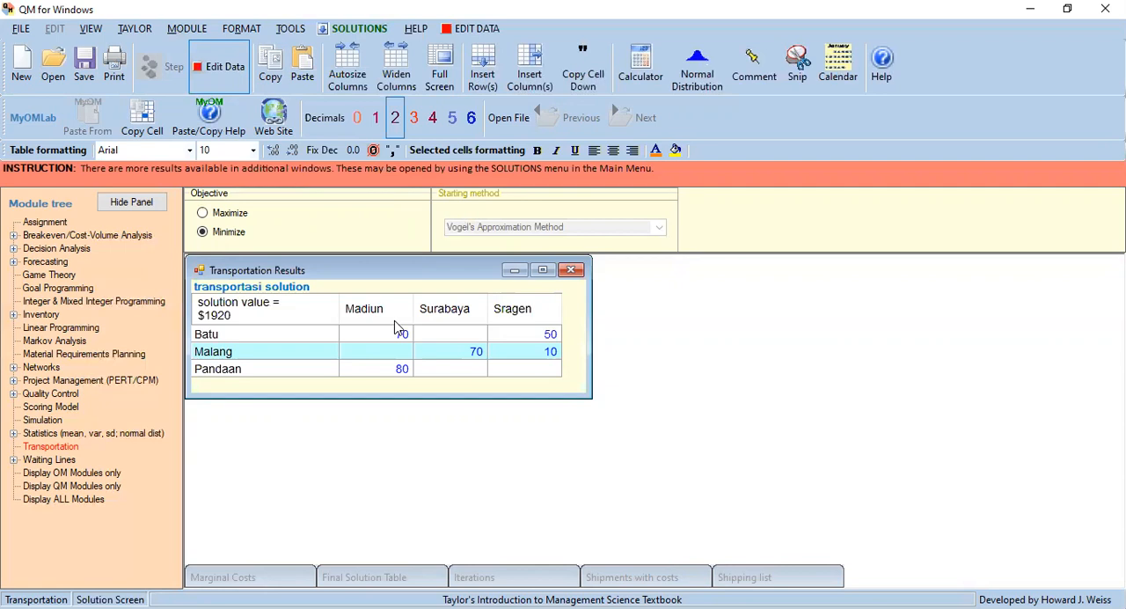
{"action": "left_click", "coordinate": [359, 29]}
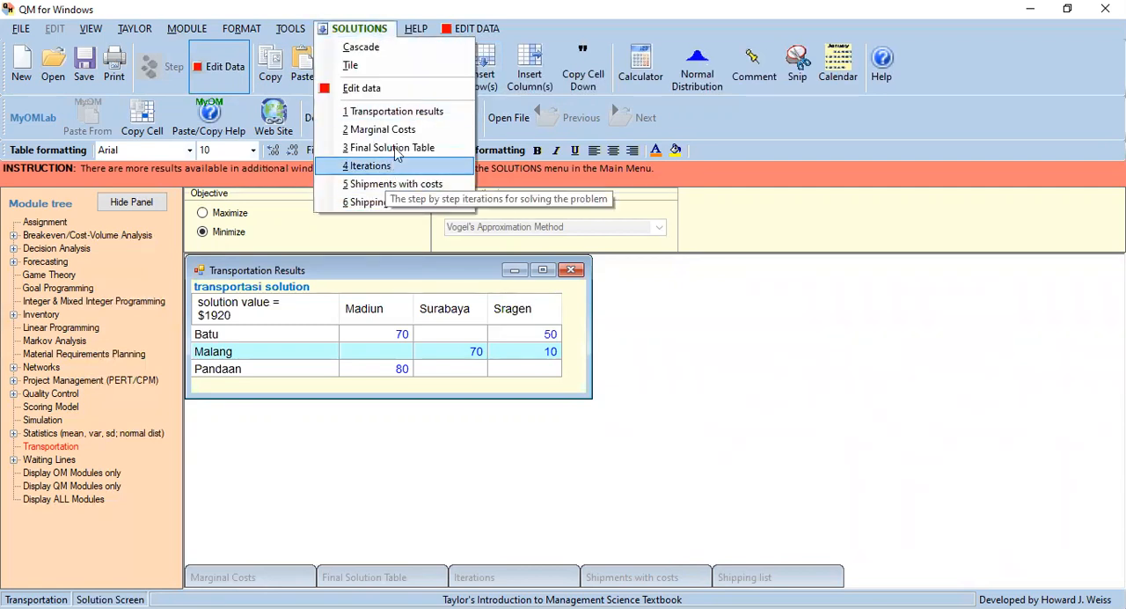
{"action": "left_click", "coordinate": [368, 34]}
{"action": "left_click", "coordinate": [368, 35]}
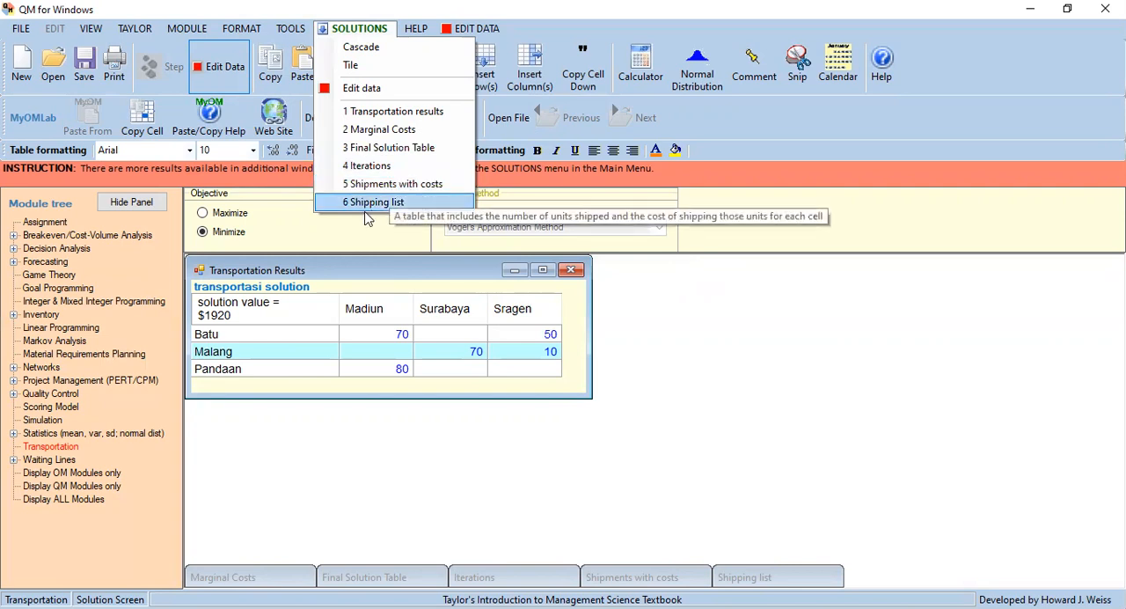
{"action": "left_click", "coordinate": [428, 206]}
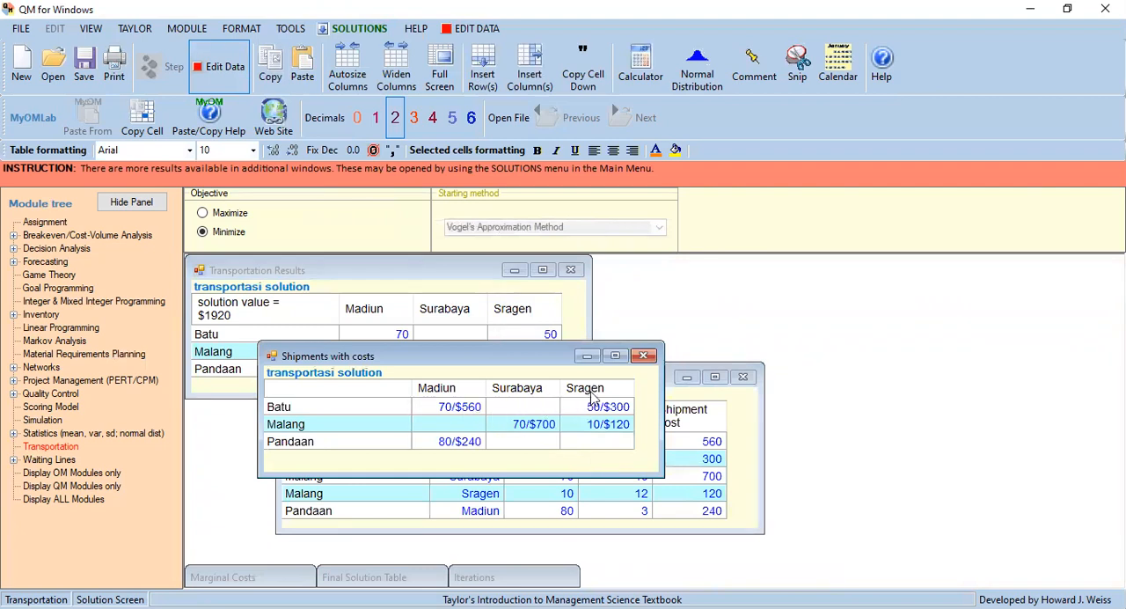
Move the Shipments with costs window away from the Shipping list, close the Shipping list and make the Shipments with costs window taller.
{"action": "left_click_drag", "start_coordinate": [524, 356], "coordinate": [698, 251]}
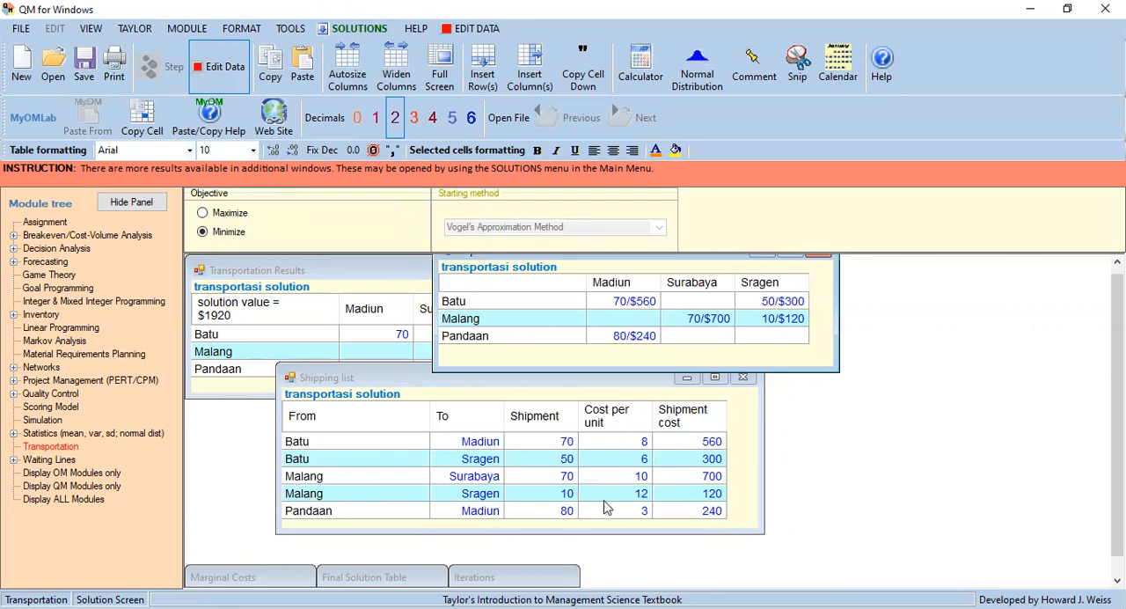
{"action": "left_click", "coordinate": [741, 391]}
{"action": "left_click", "coordinate": [741, 380]}
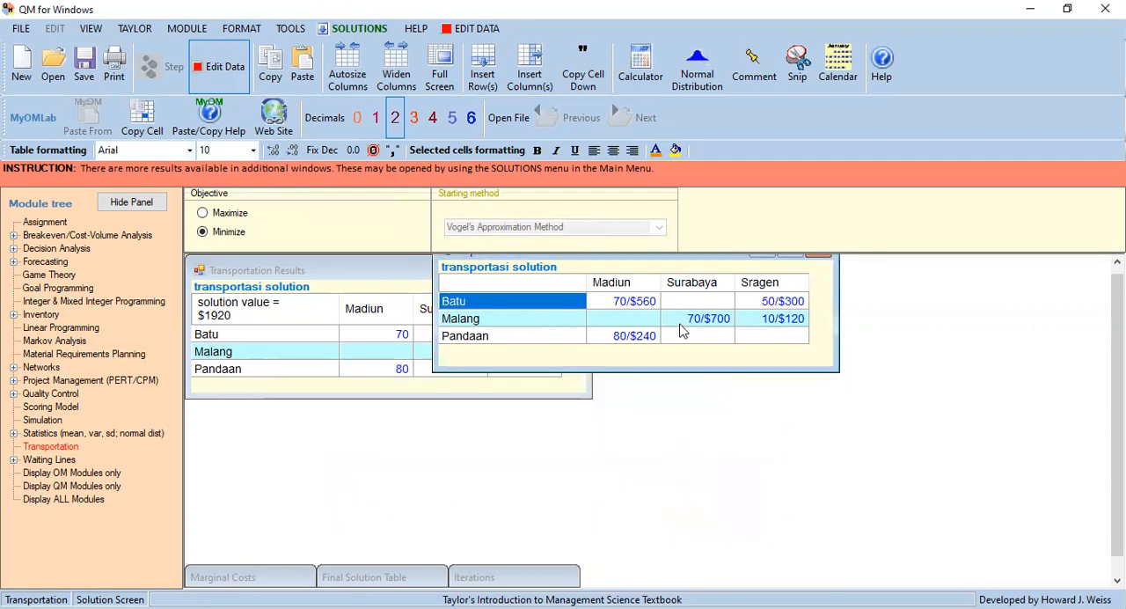
{"action": "left_click_drag", "start_coordinate": [678, 372], "coordinate": [651, 426]}
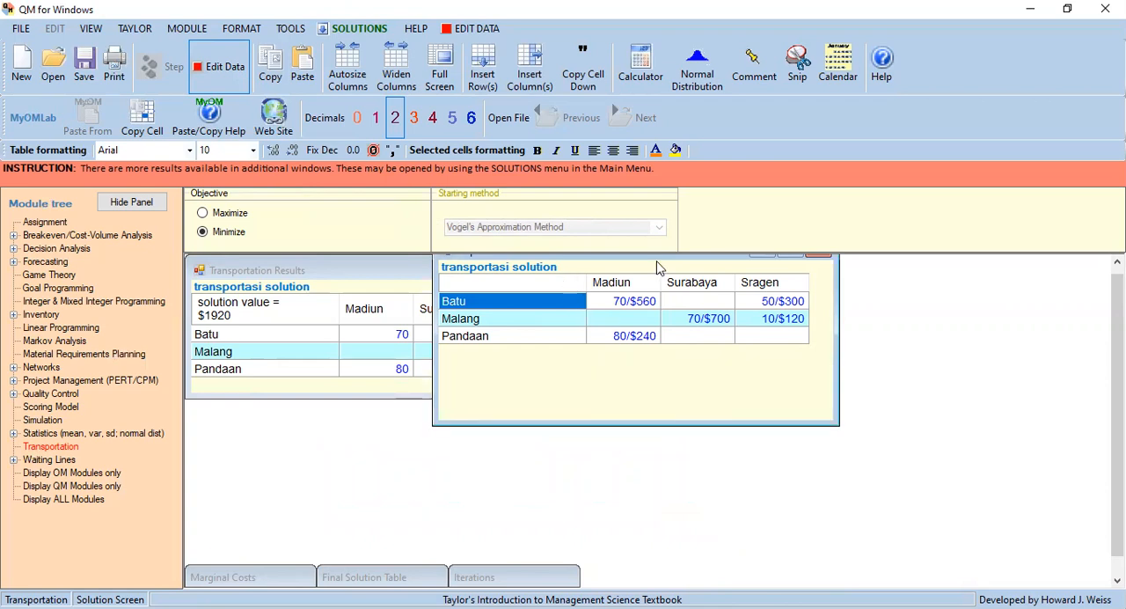
Return to editing the problem data and set the starting method to Northwest Corner Method.
{"action": "left_click", "coordinate": [351, 29]}
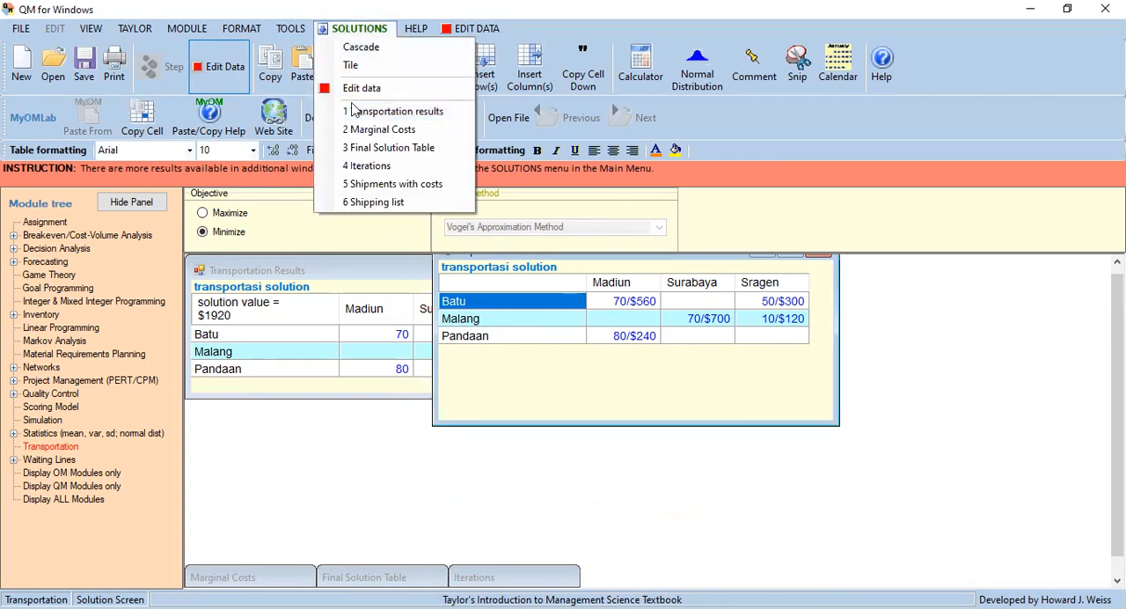
{"action": "left_click", "coordinate": [382, 91]}
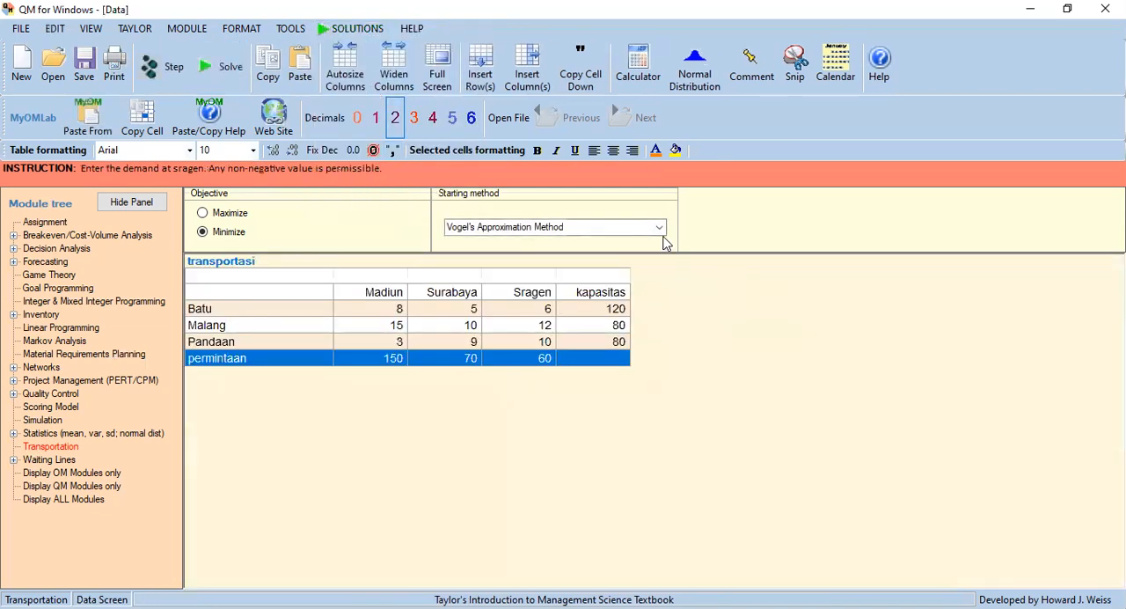
{"action": "left_click", "coordinate": [659, 228]}
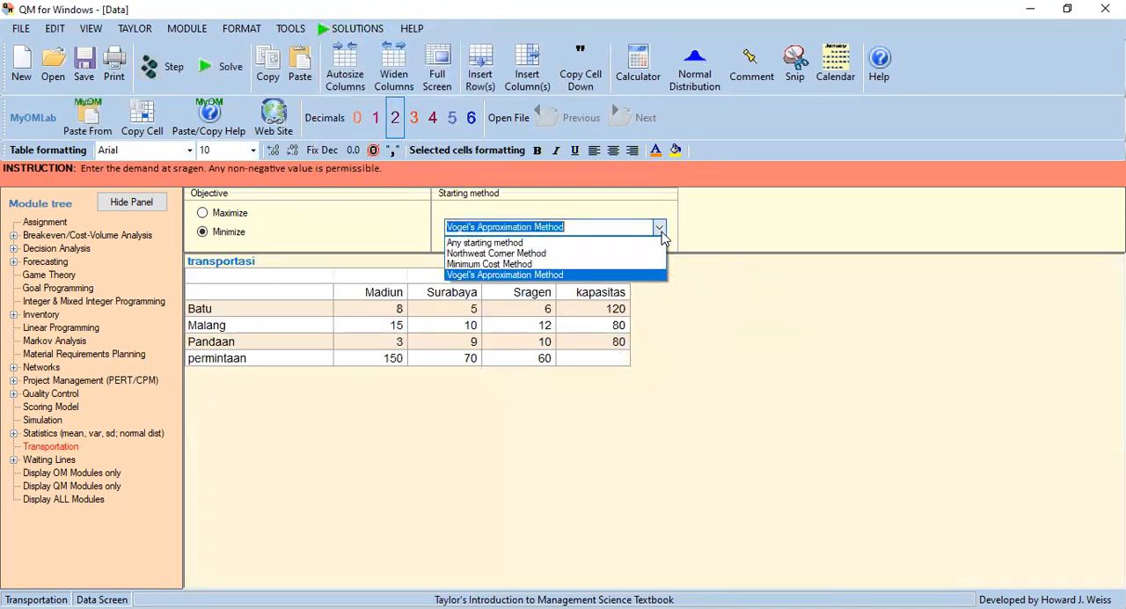
{"action": "left_click", "coordinate": [508, 254]}
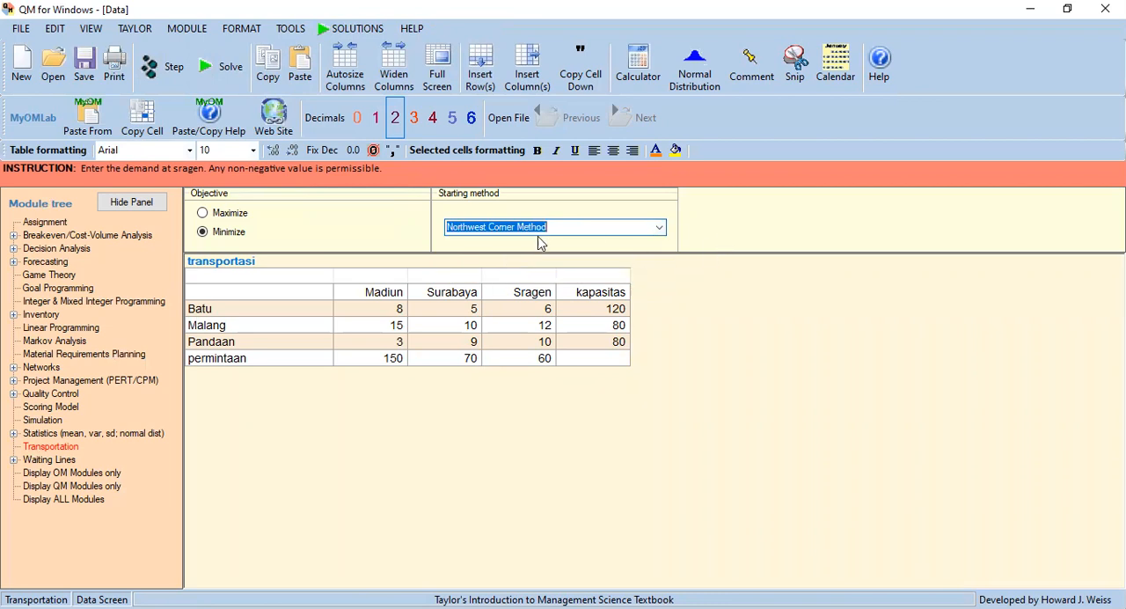
Solve the transportation problem with the Northwest Corner Method and return to the data table.
{"action": "left_click", "coordinate": [224, 66]}
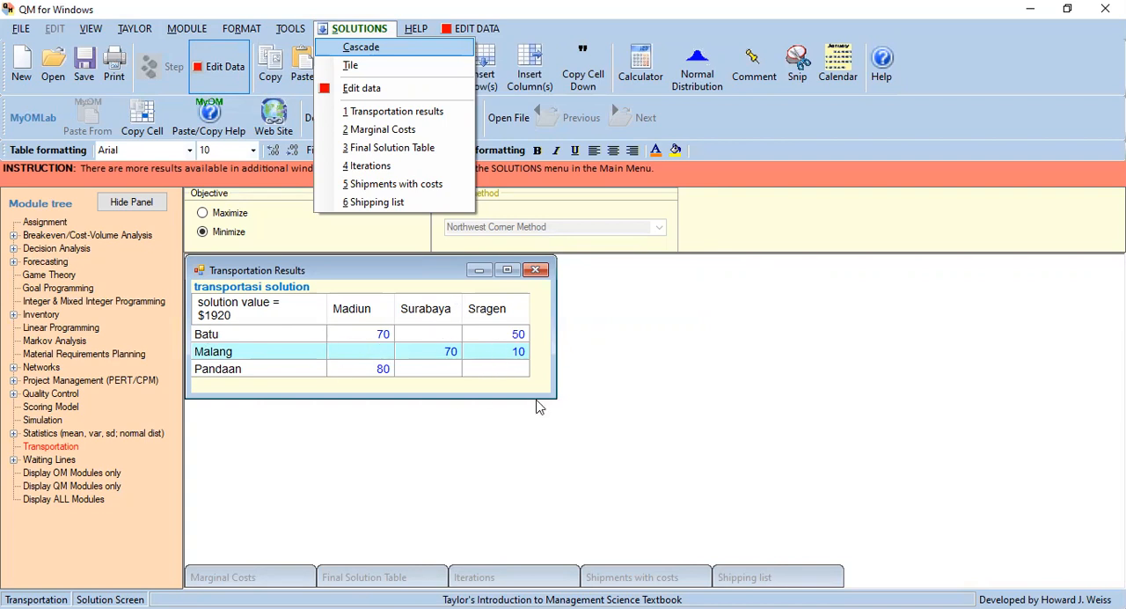
{"action": "left_click", "coordinate": [381, 89]}
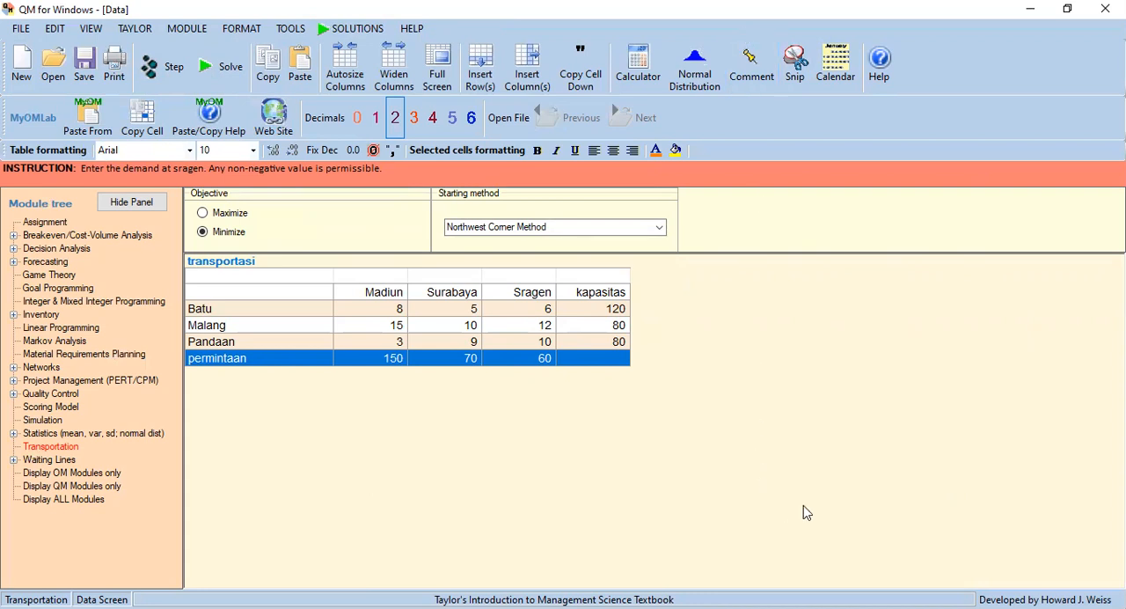
{"action": "left_click", "coordinate": [1026, 34]}
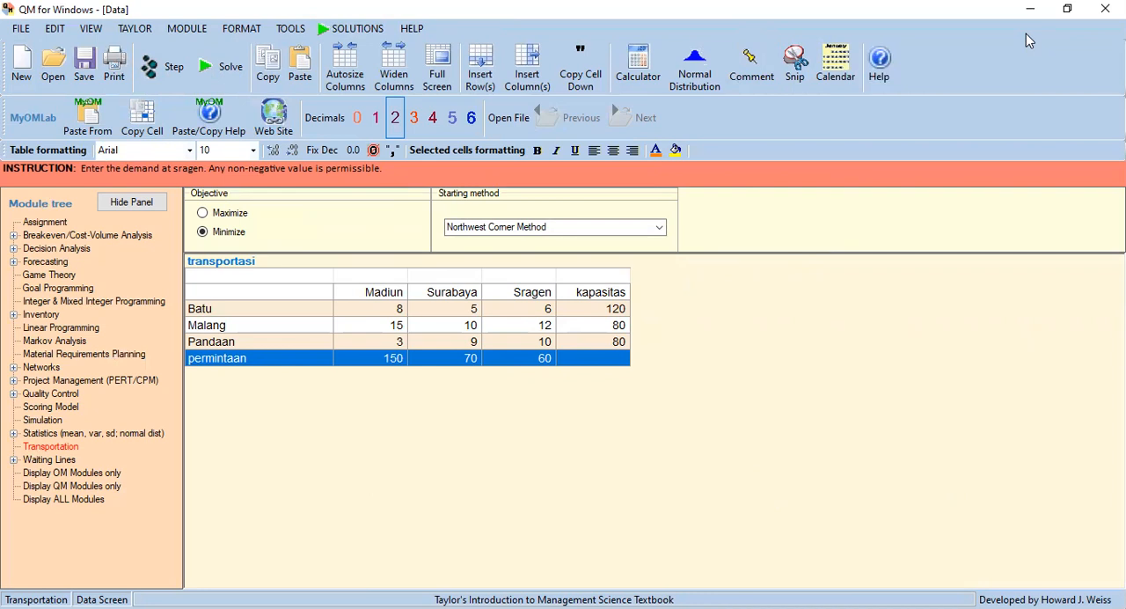